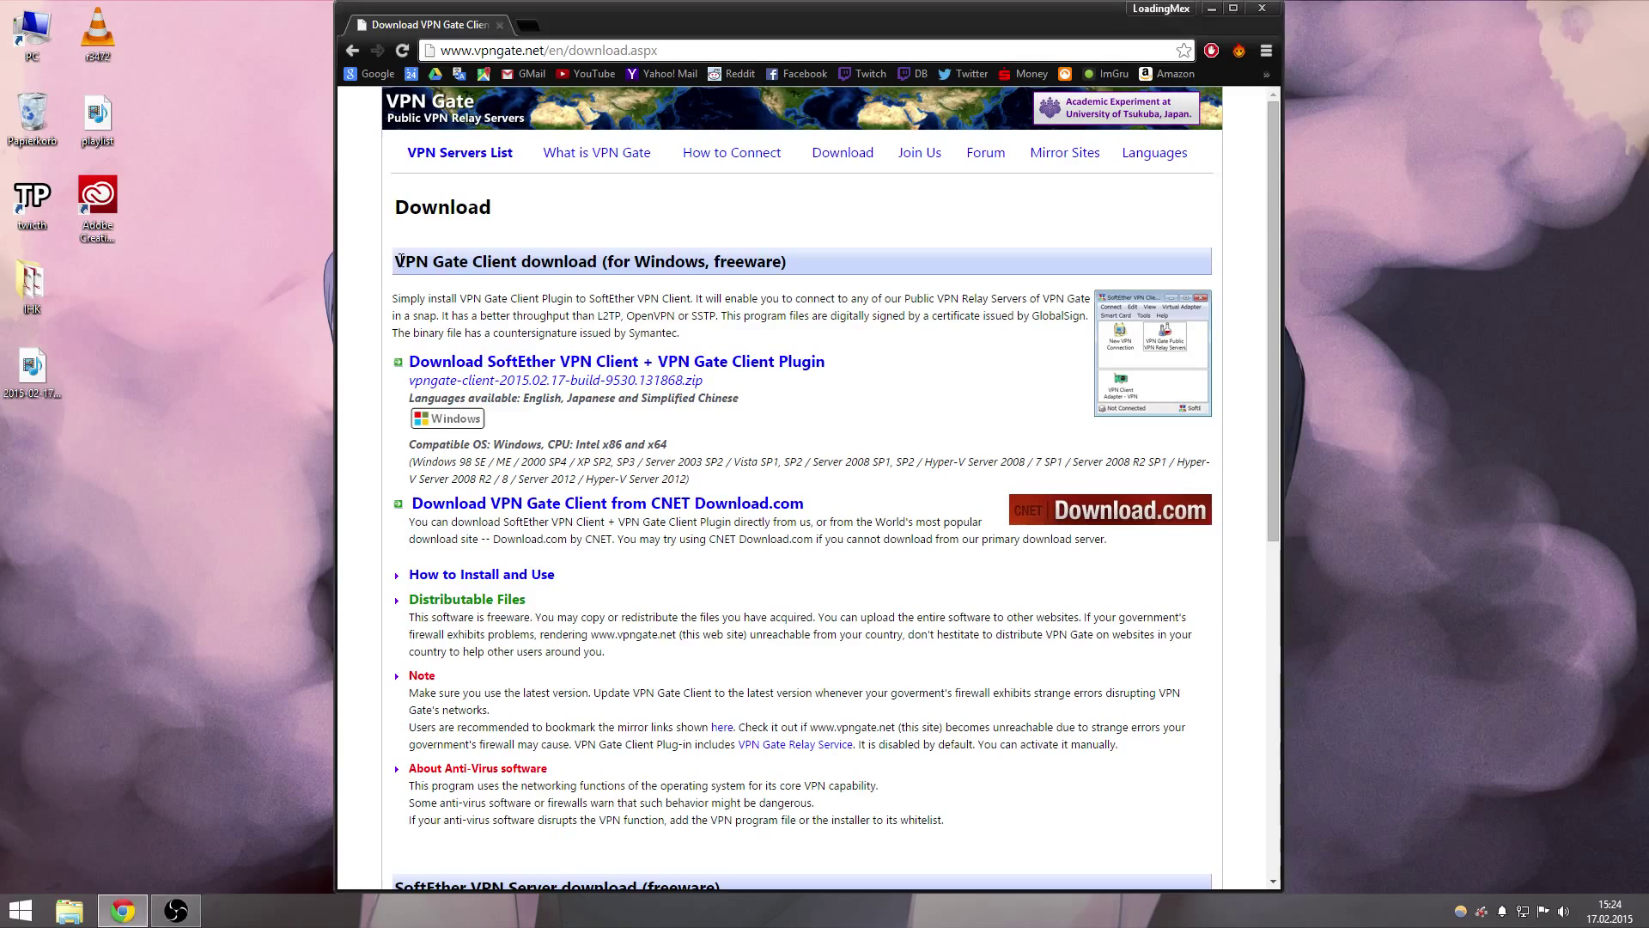
Review the VPN Gate download page address and the client download heading
drag(396, 269, 482, 279)
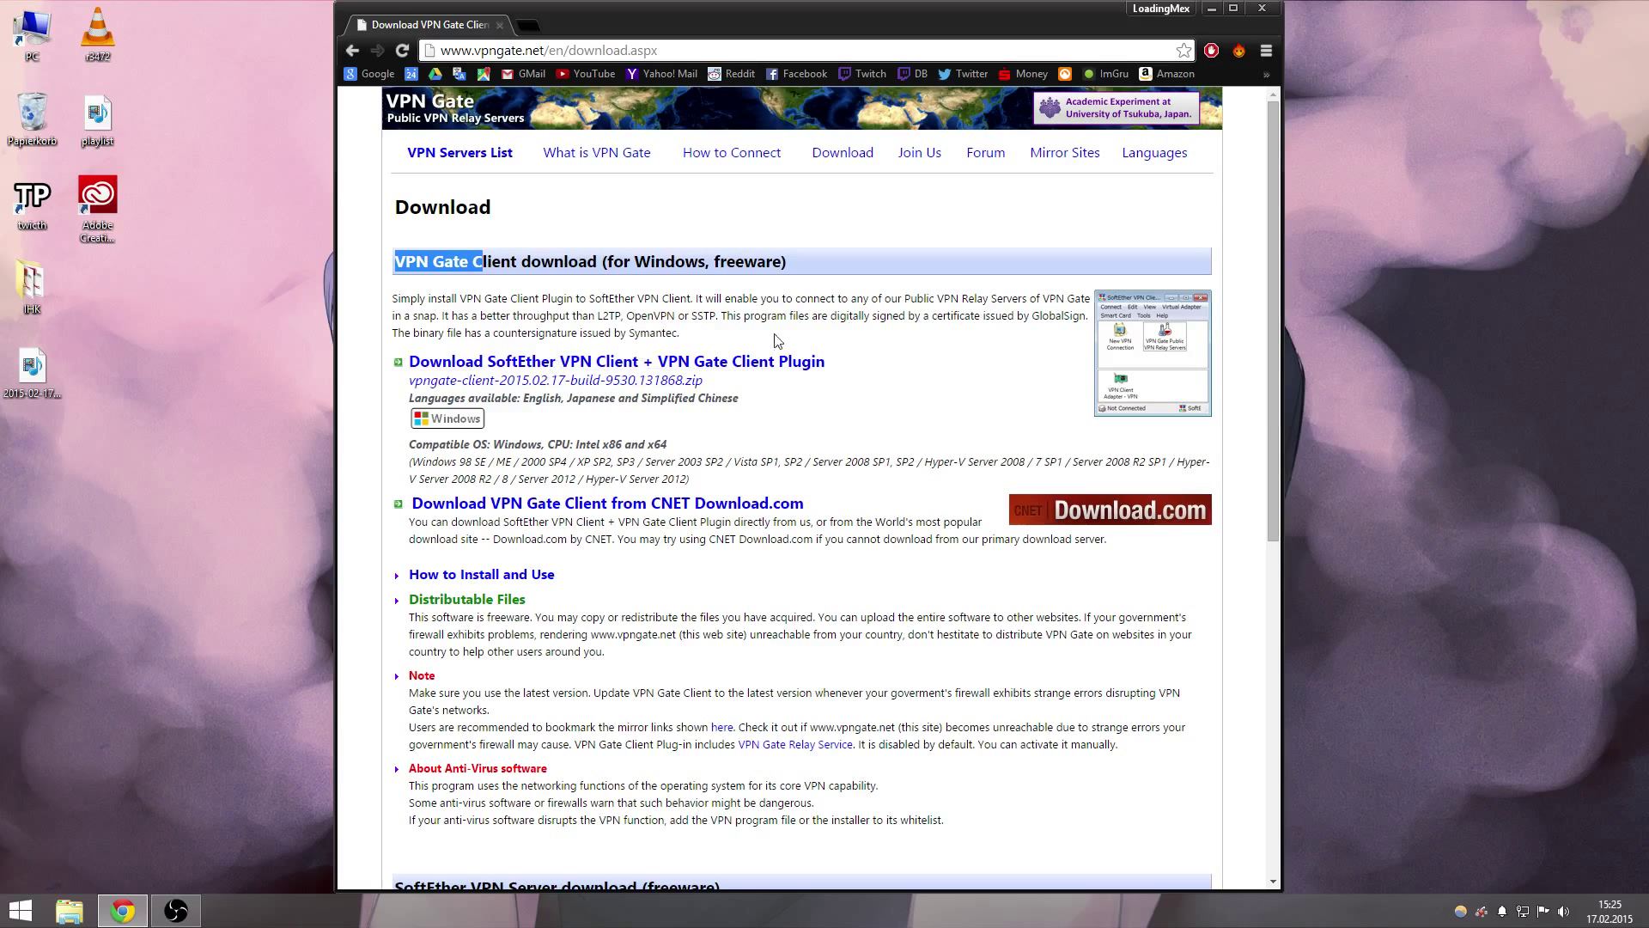
scroll(774, 341, down, 1)
scroll(740, 333, up, 1)
click(684, 53)
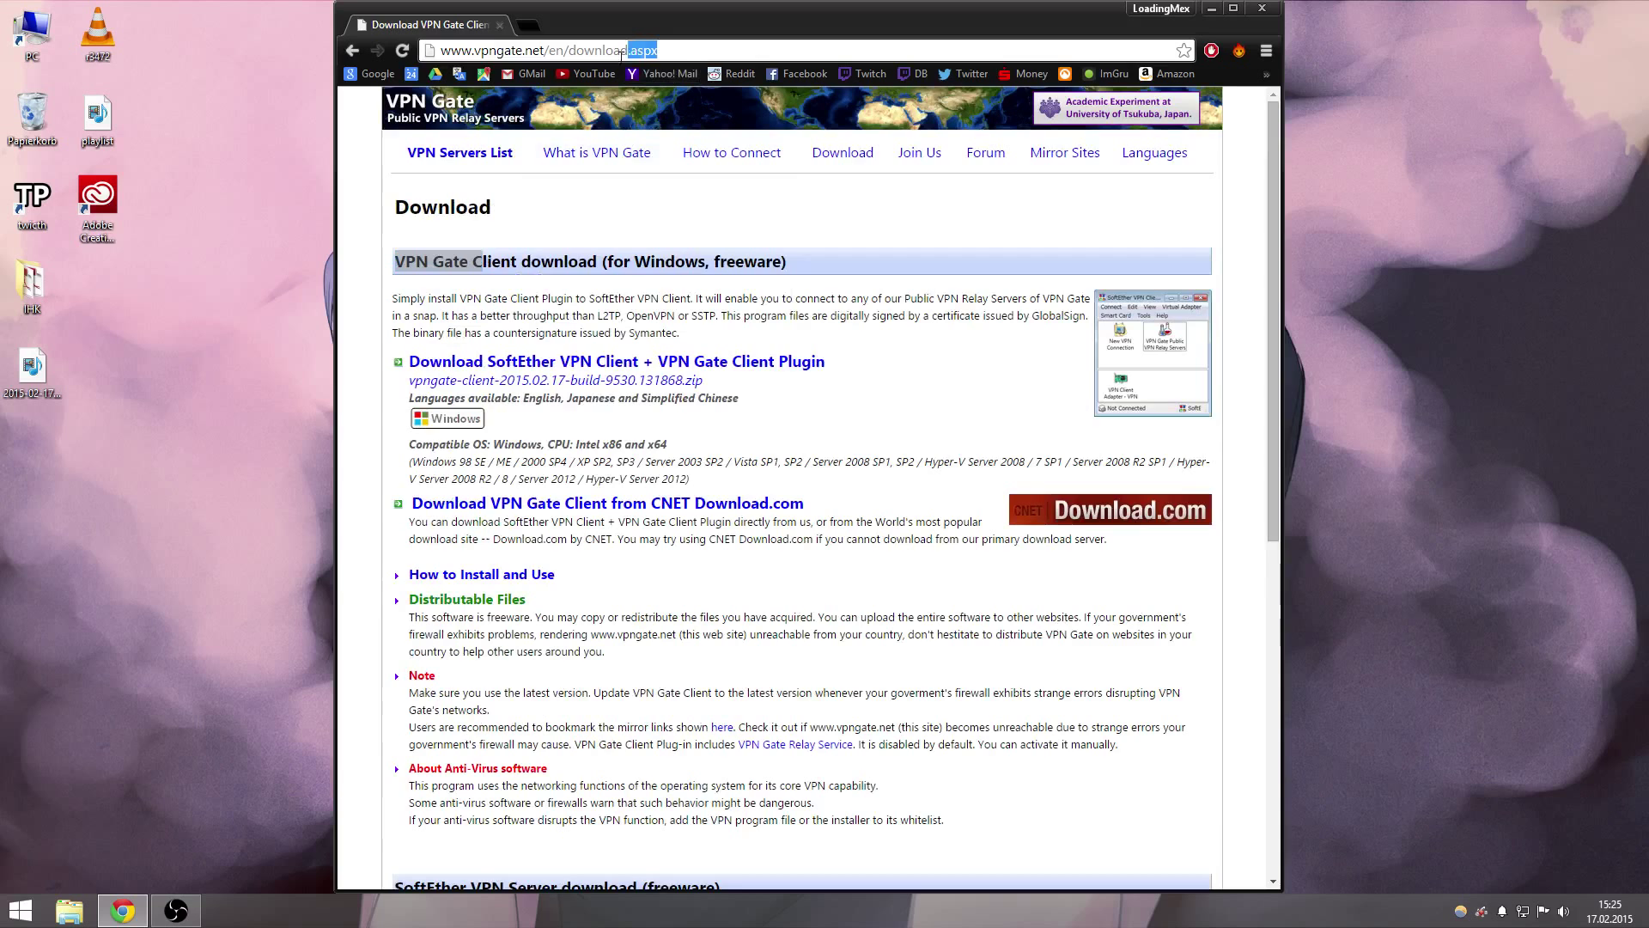
click(446, 281)
drag(384, 268, 490, 265)
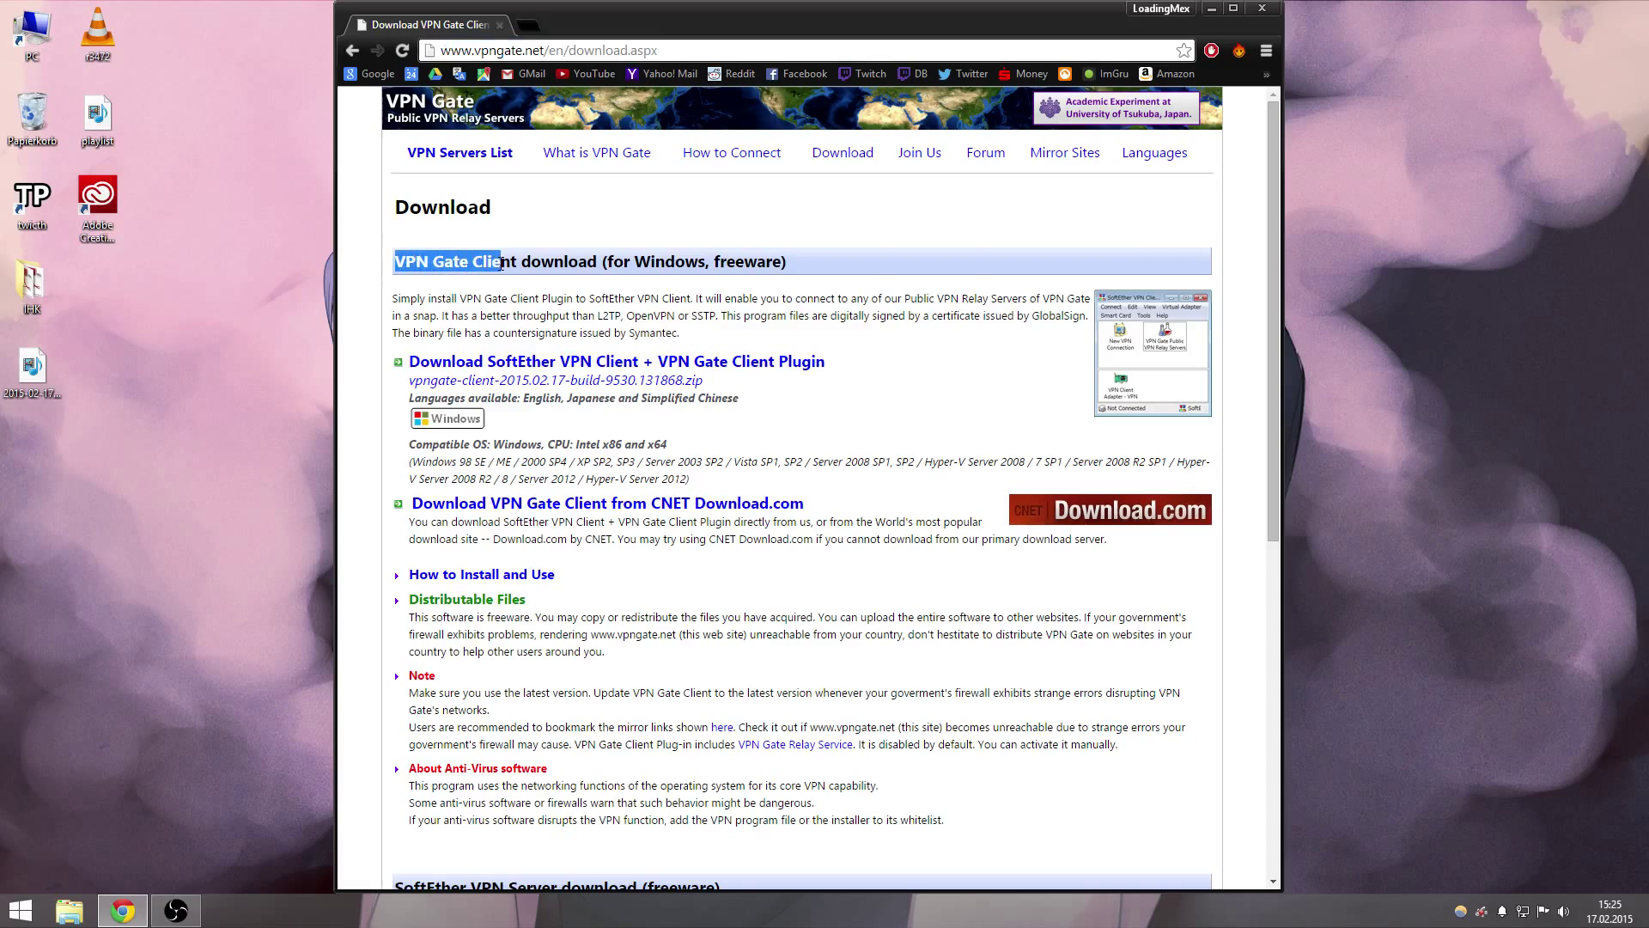
click(524, 254)
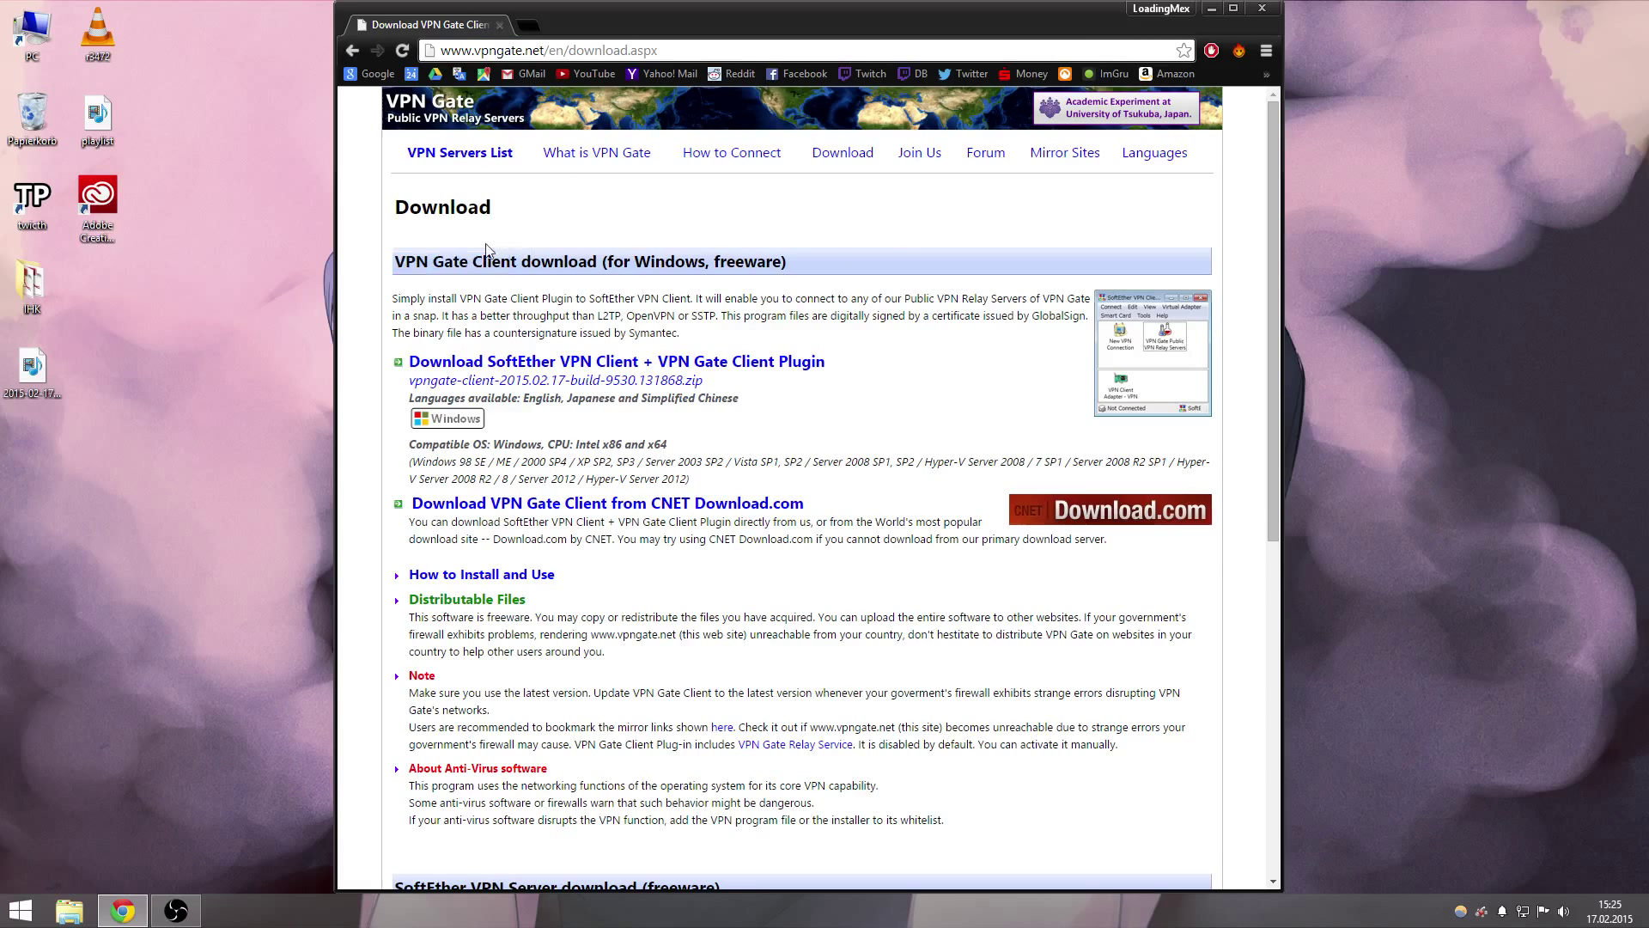
Download the SoftEther VPN Client + VPN Gate Client Plugin zip and save it
click(554, 374)
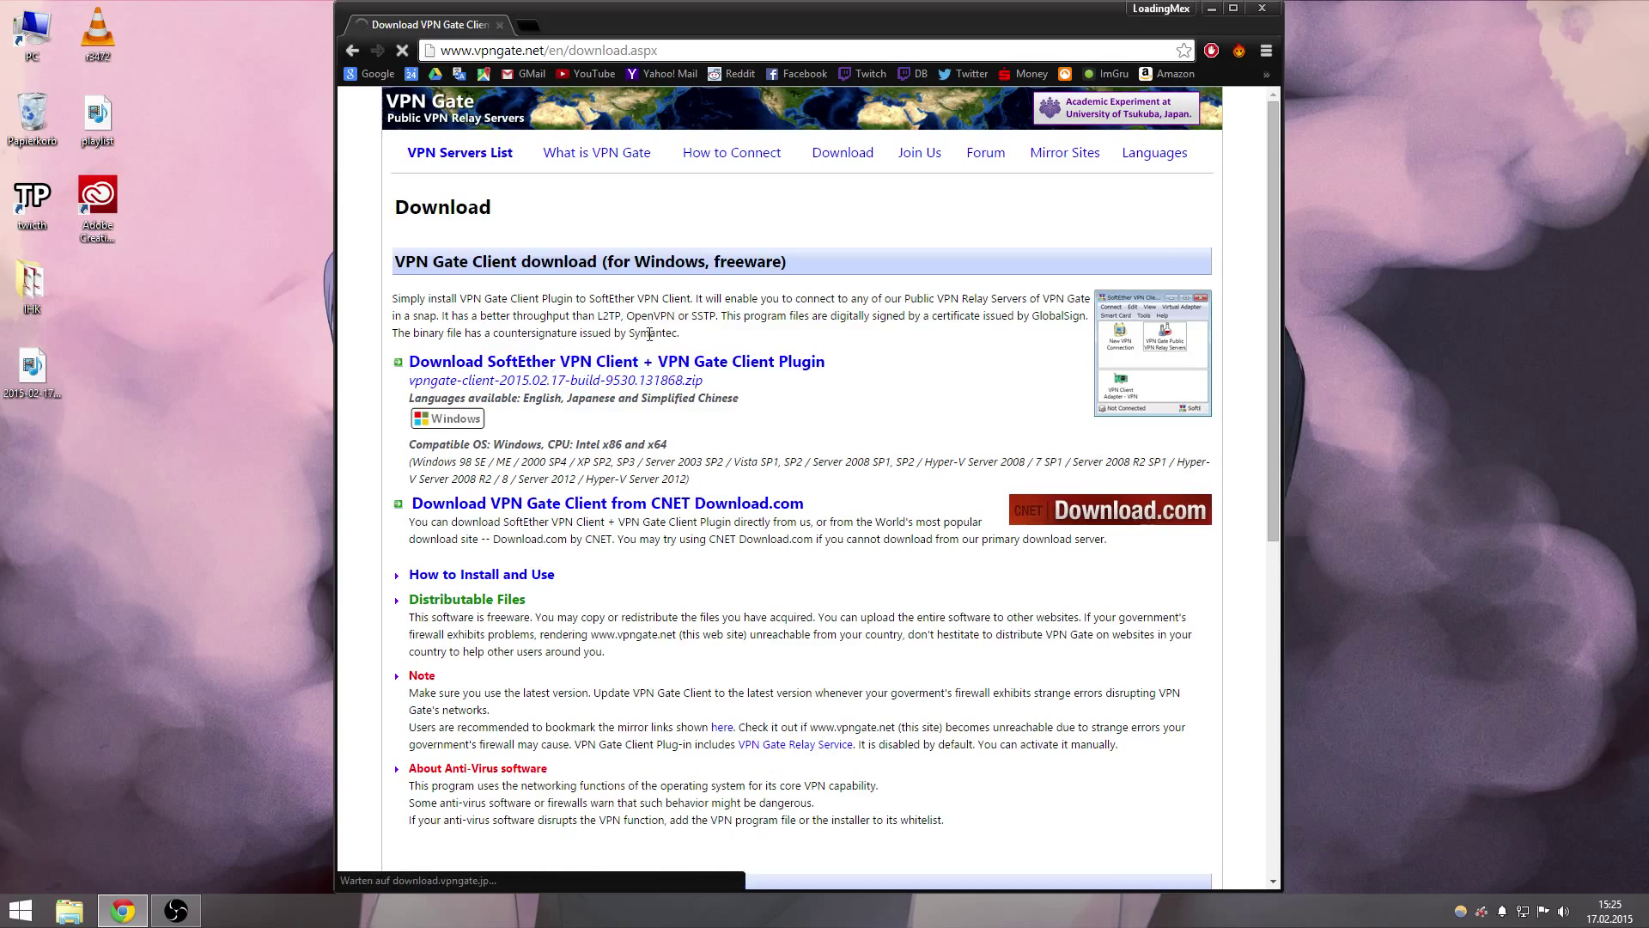
click(1077, 438)
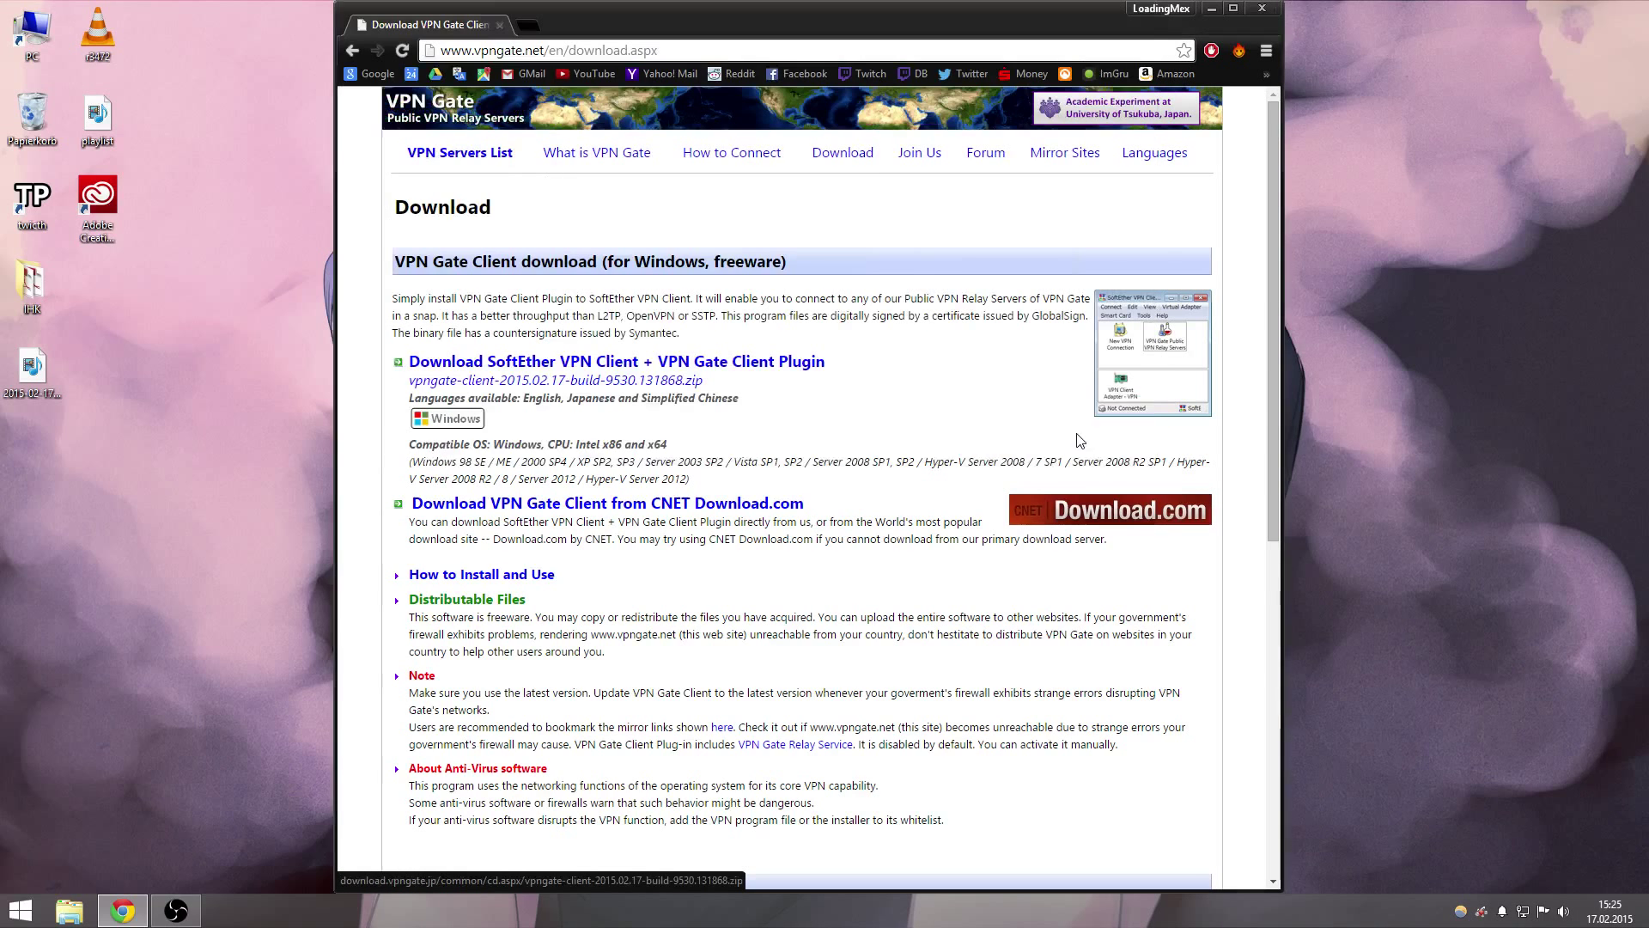
Extract the vpngate-client zip in Downloads and select the extracted setup program
key(super+e)
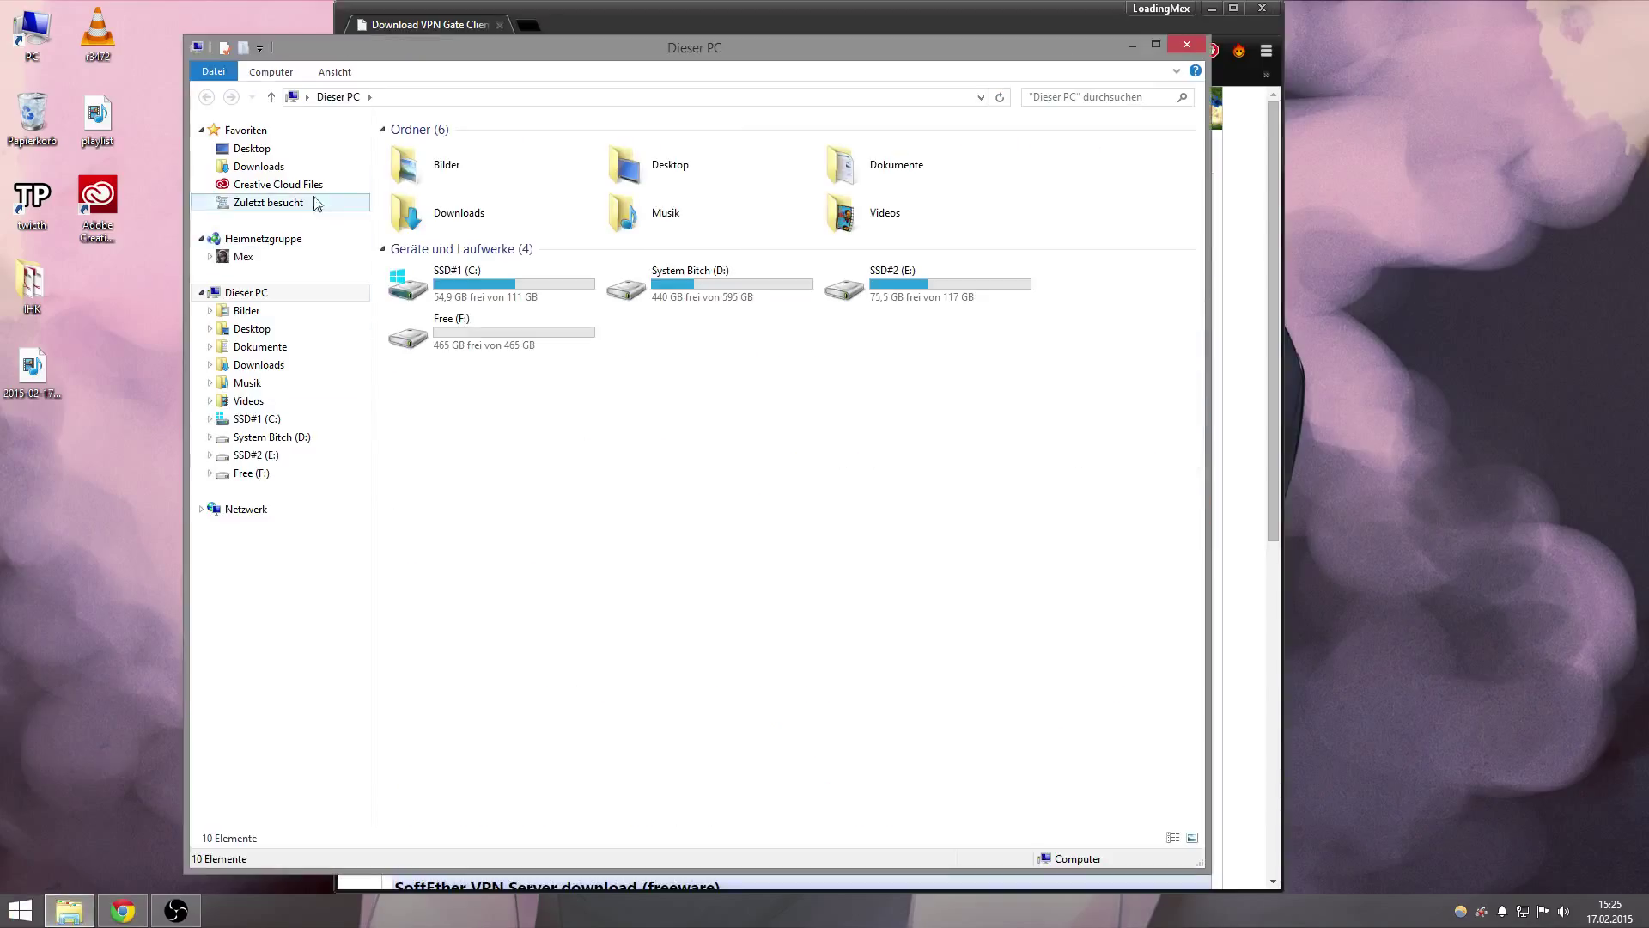
click(294, 166)
right_click(421, 156)
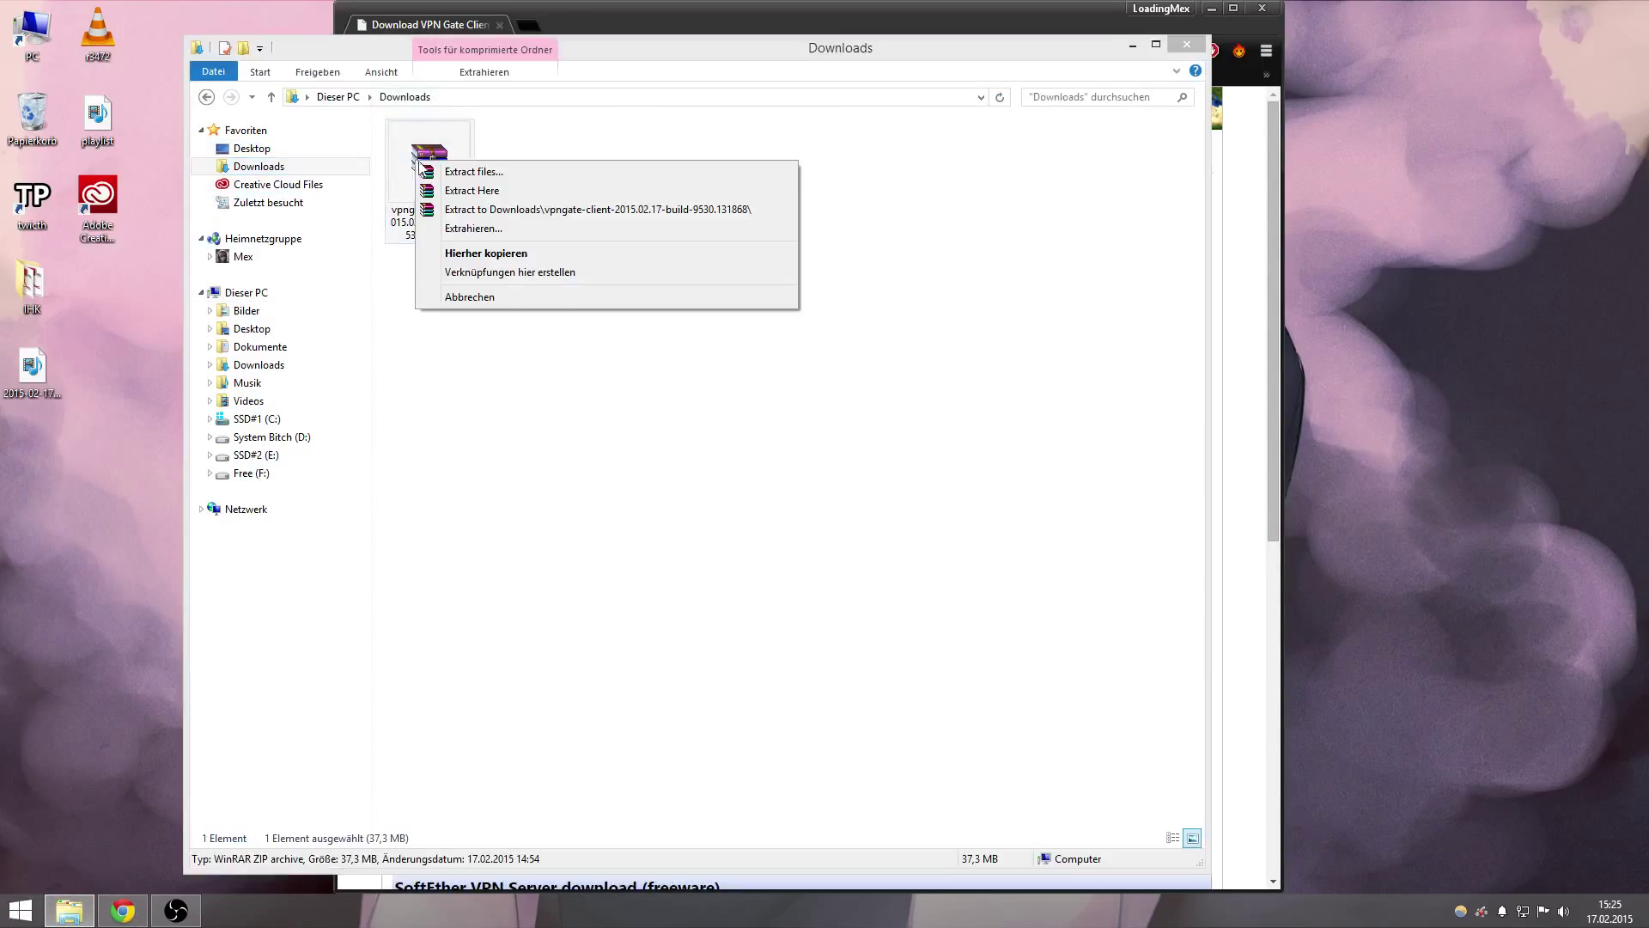
right_click(430, 152)
click(471, 196)
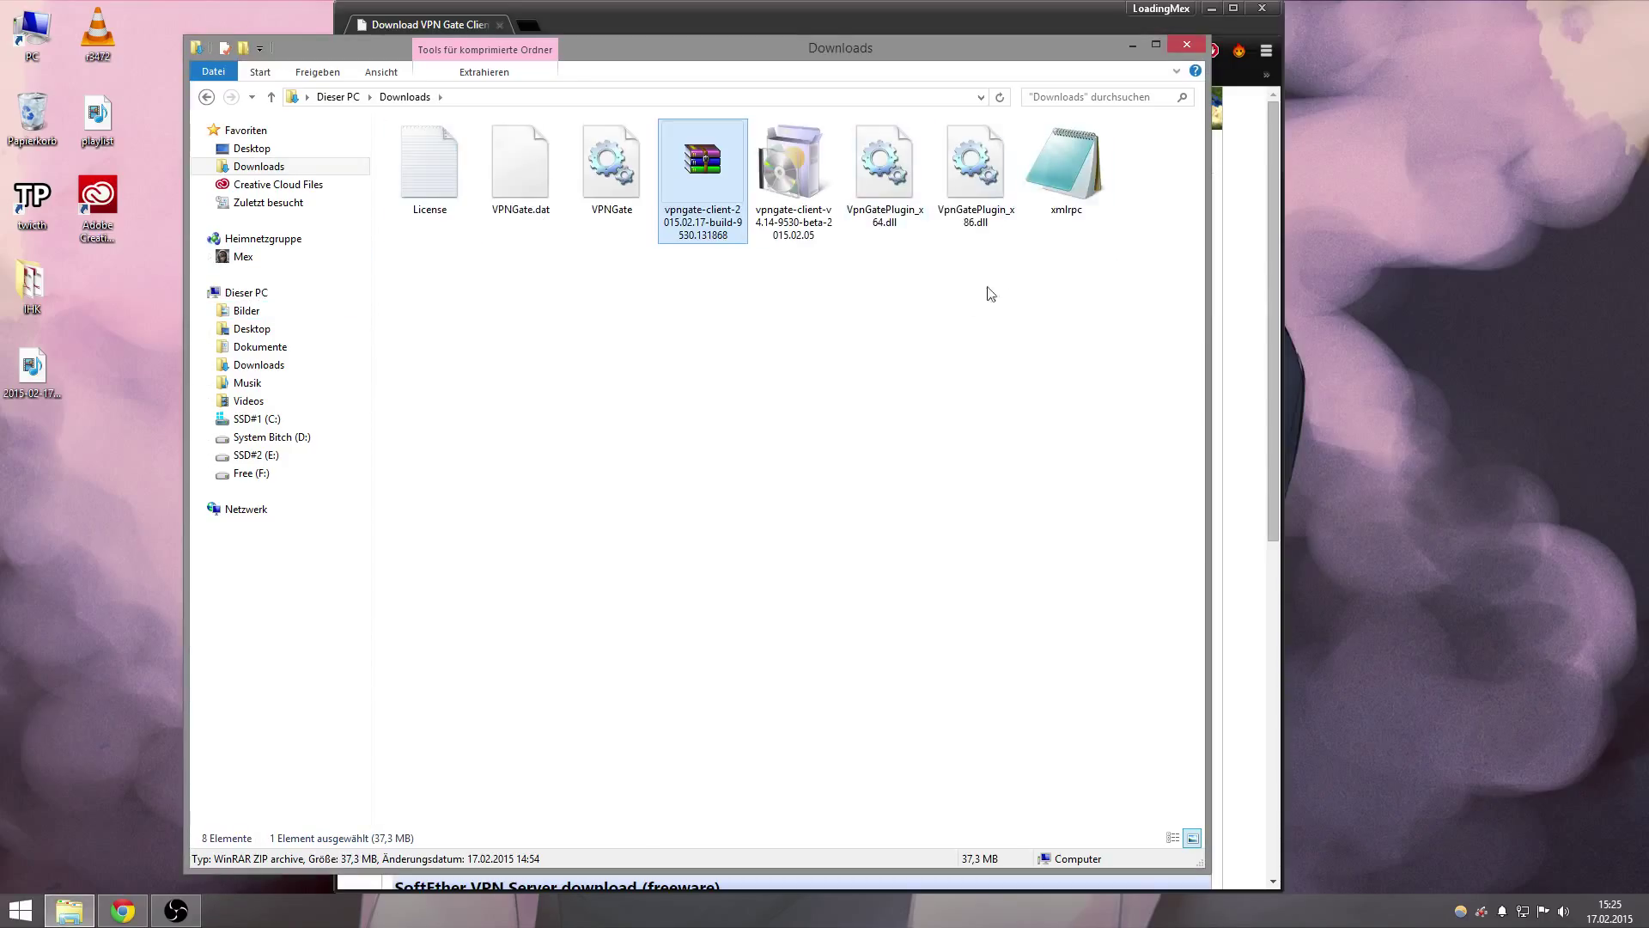
click(872, 386)
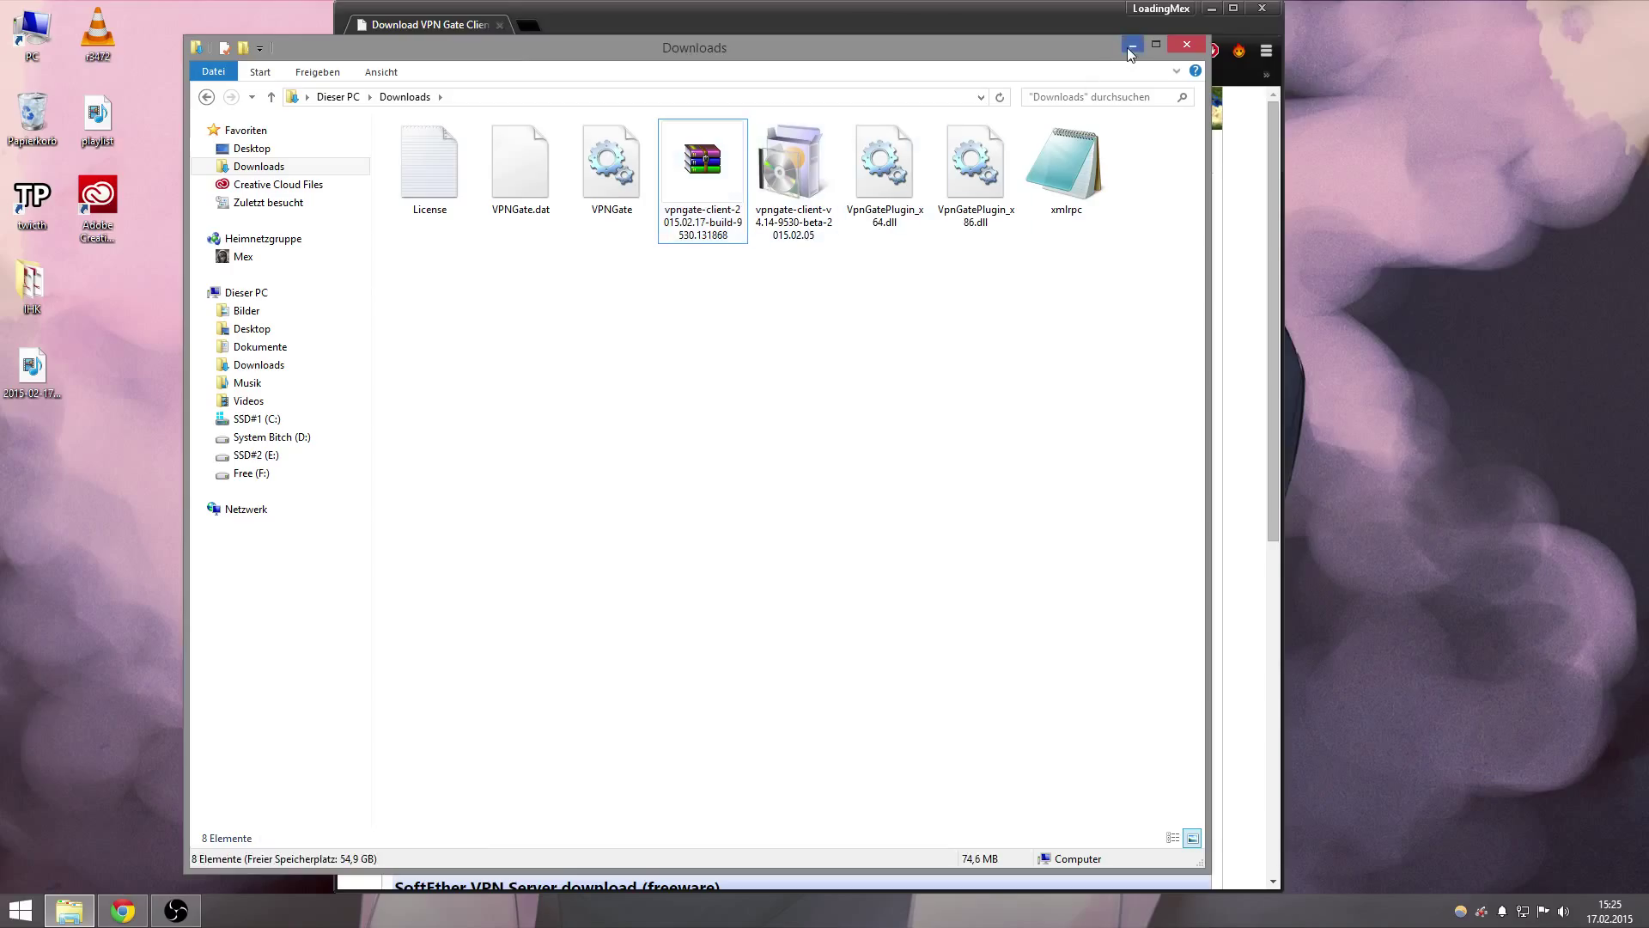
click(777, 187)
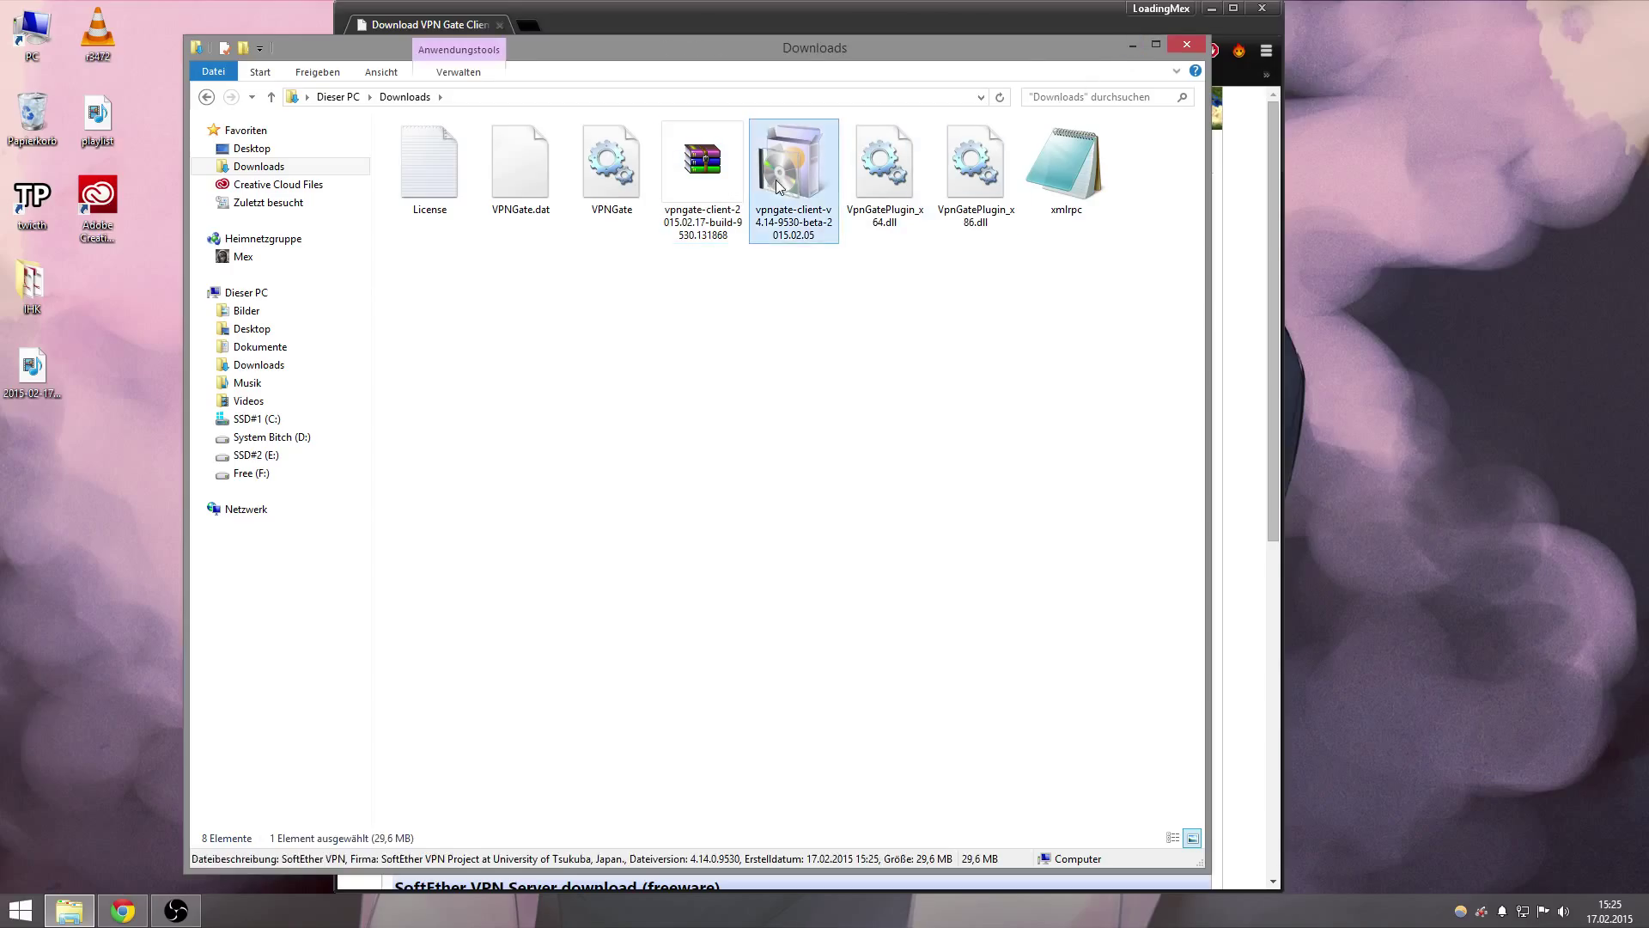
Open the 'How to Install and Use' guide for SoftEther VPN from the download page
click(1131, 44)
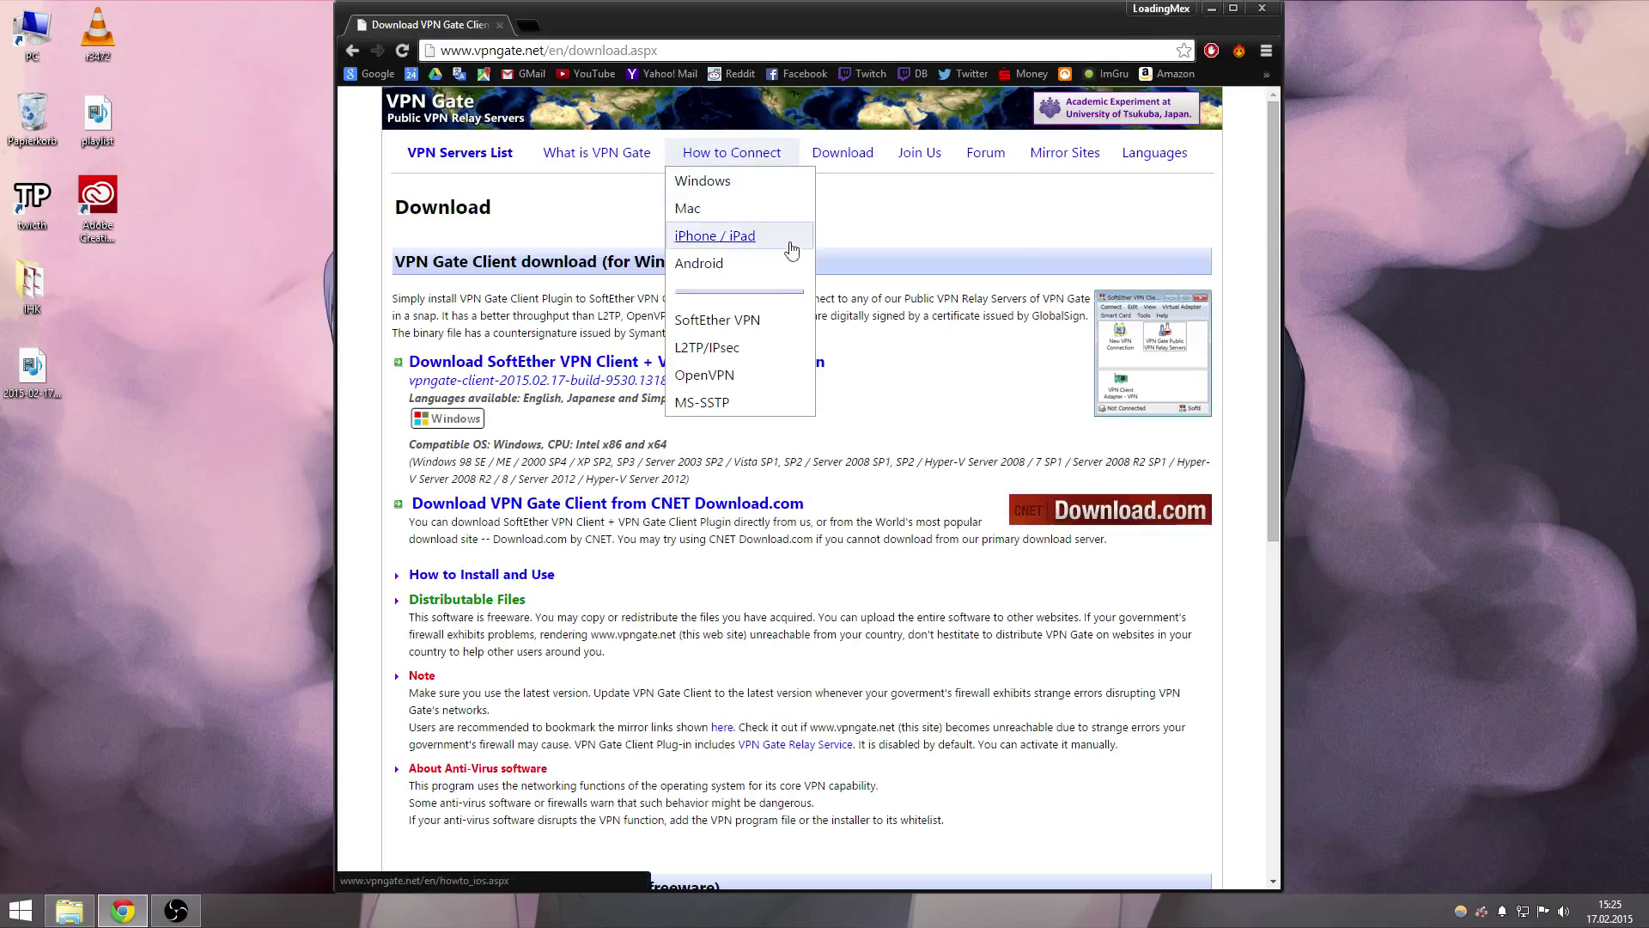
scroll(712, 336, down, 1)
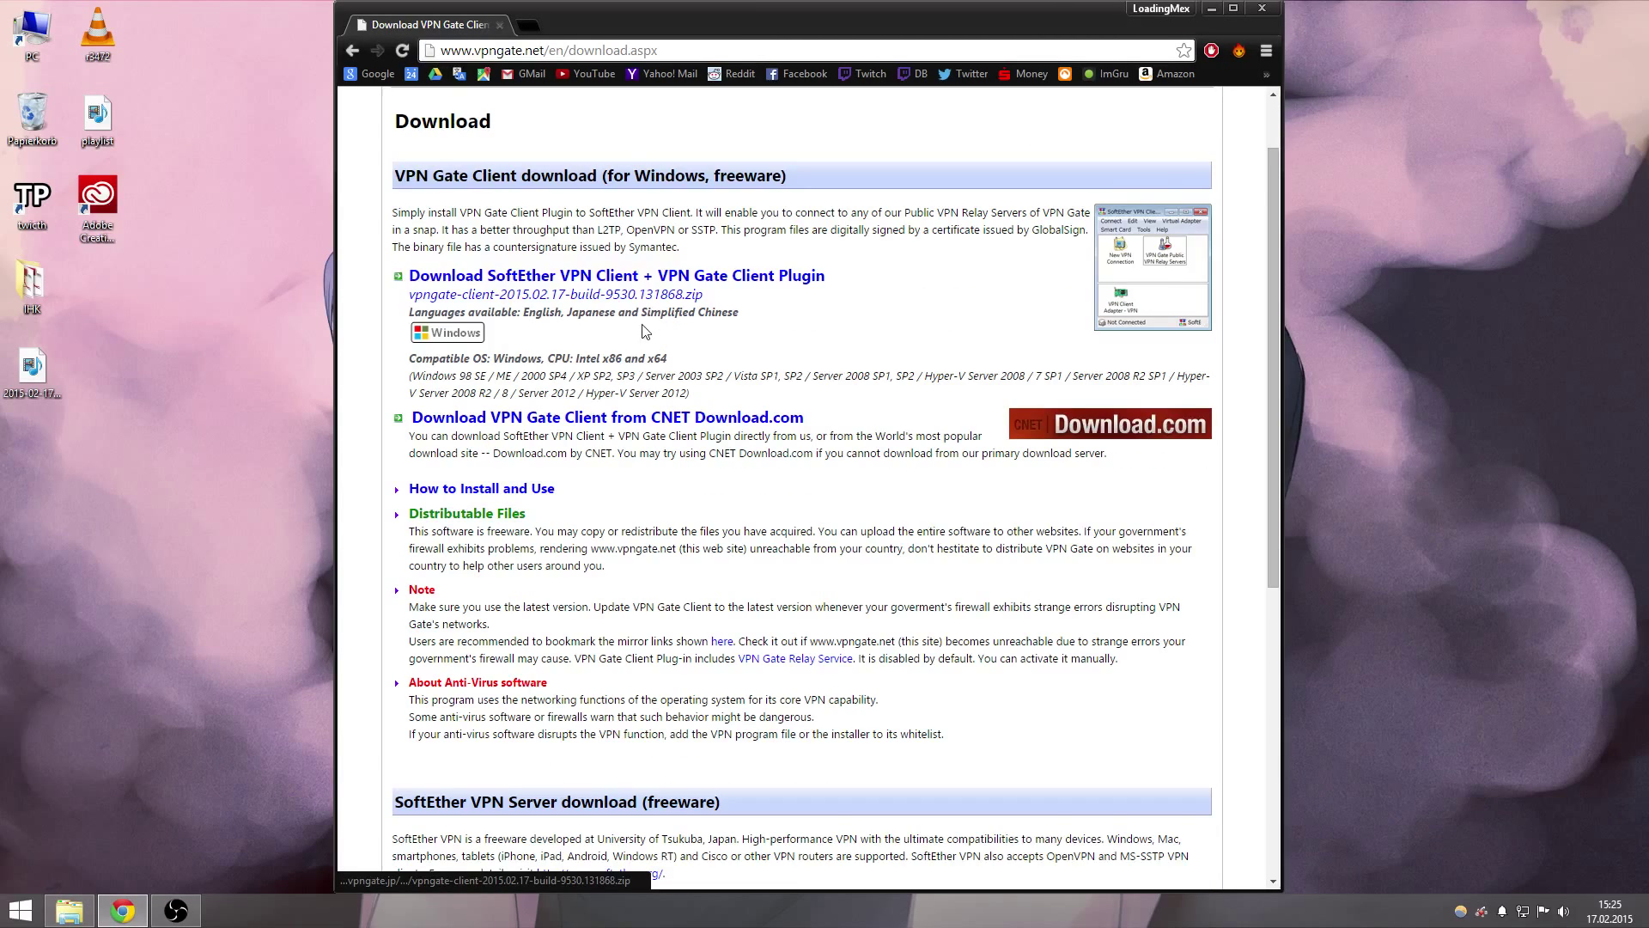
scroll(709, 368, down, 2)
scroll(707, 386, up, 1)
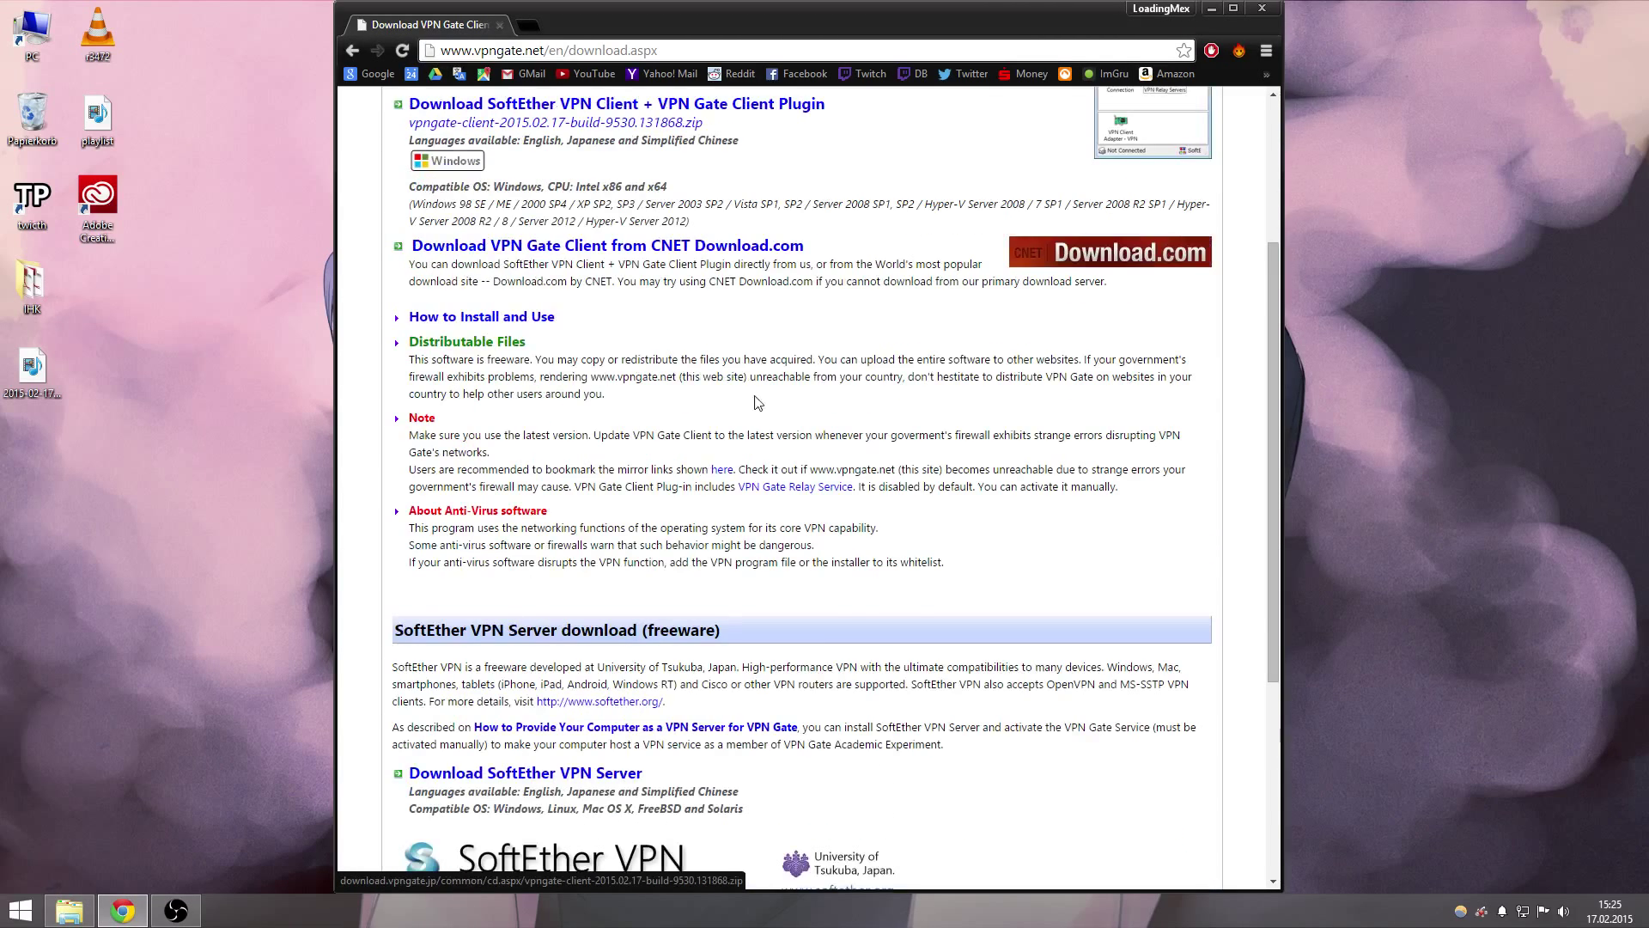
scroll(619, 412, up, 1)
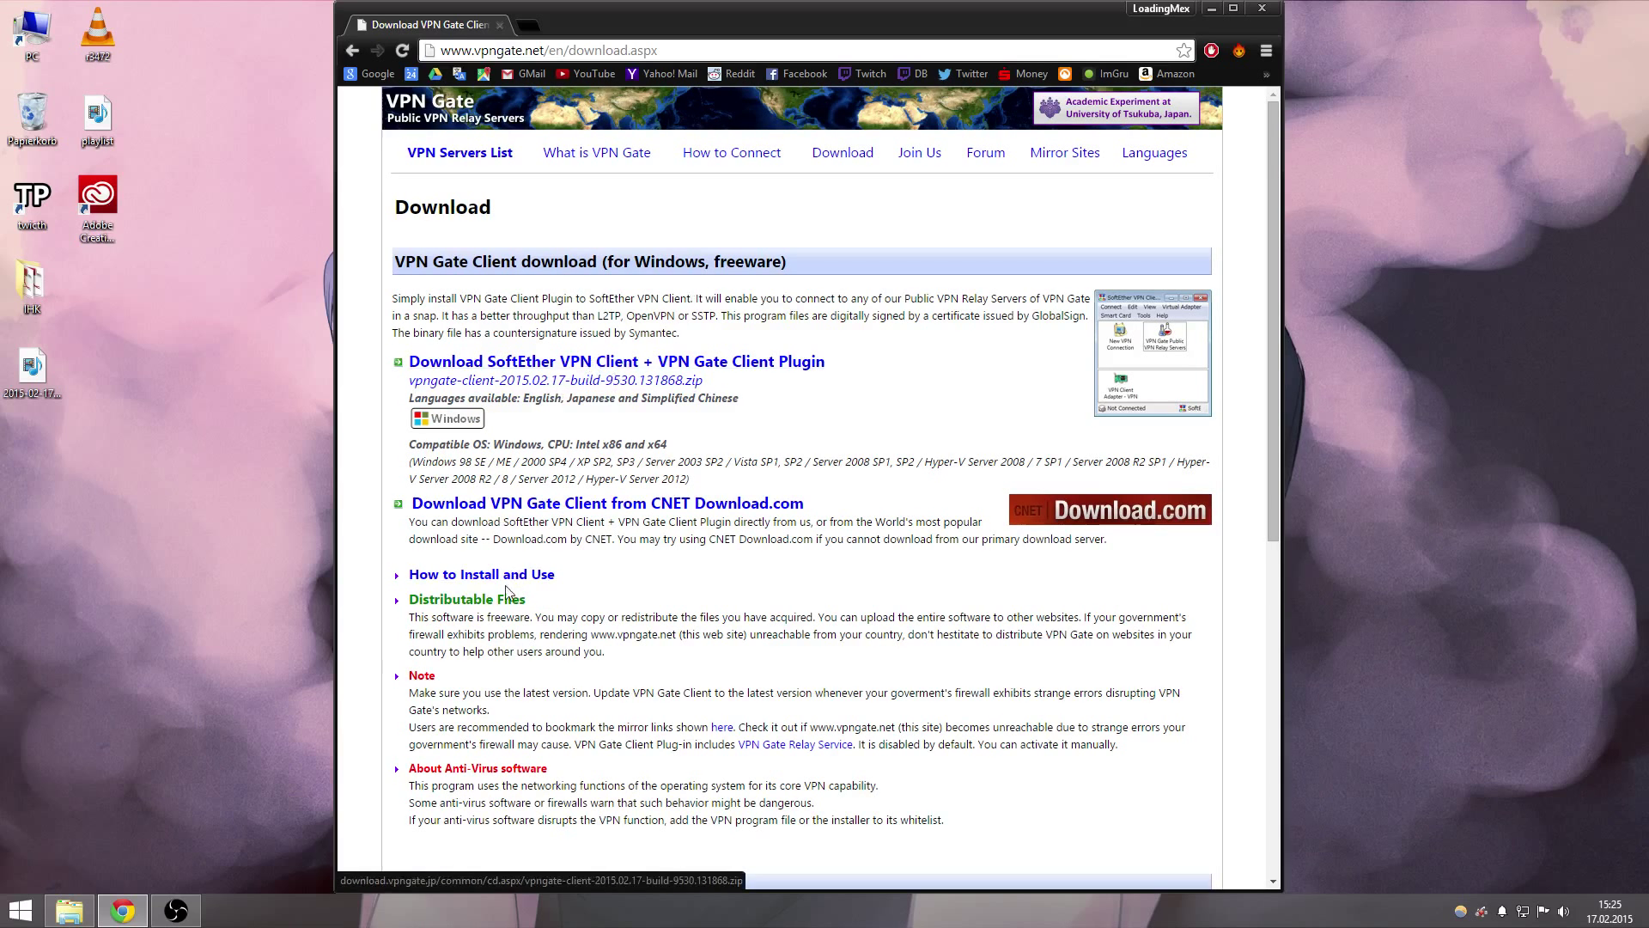
click(460, 580)
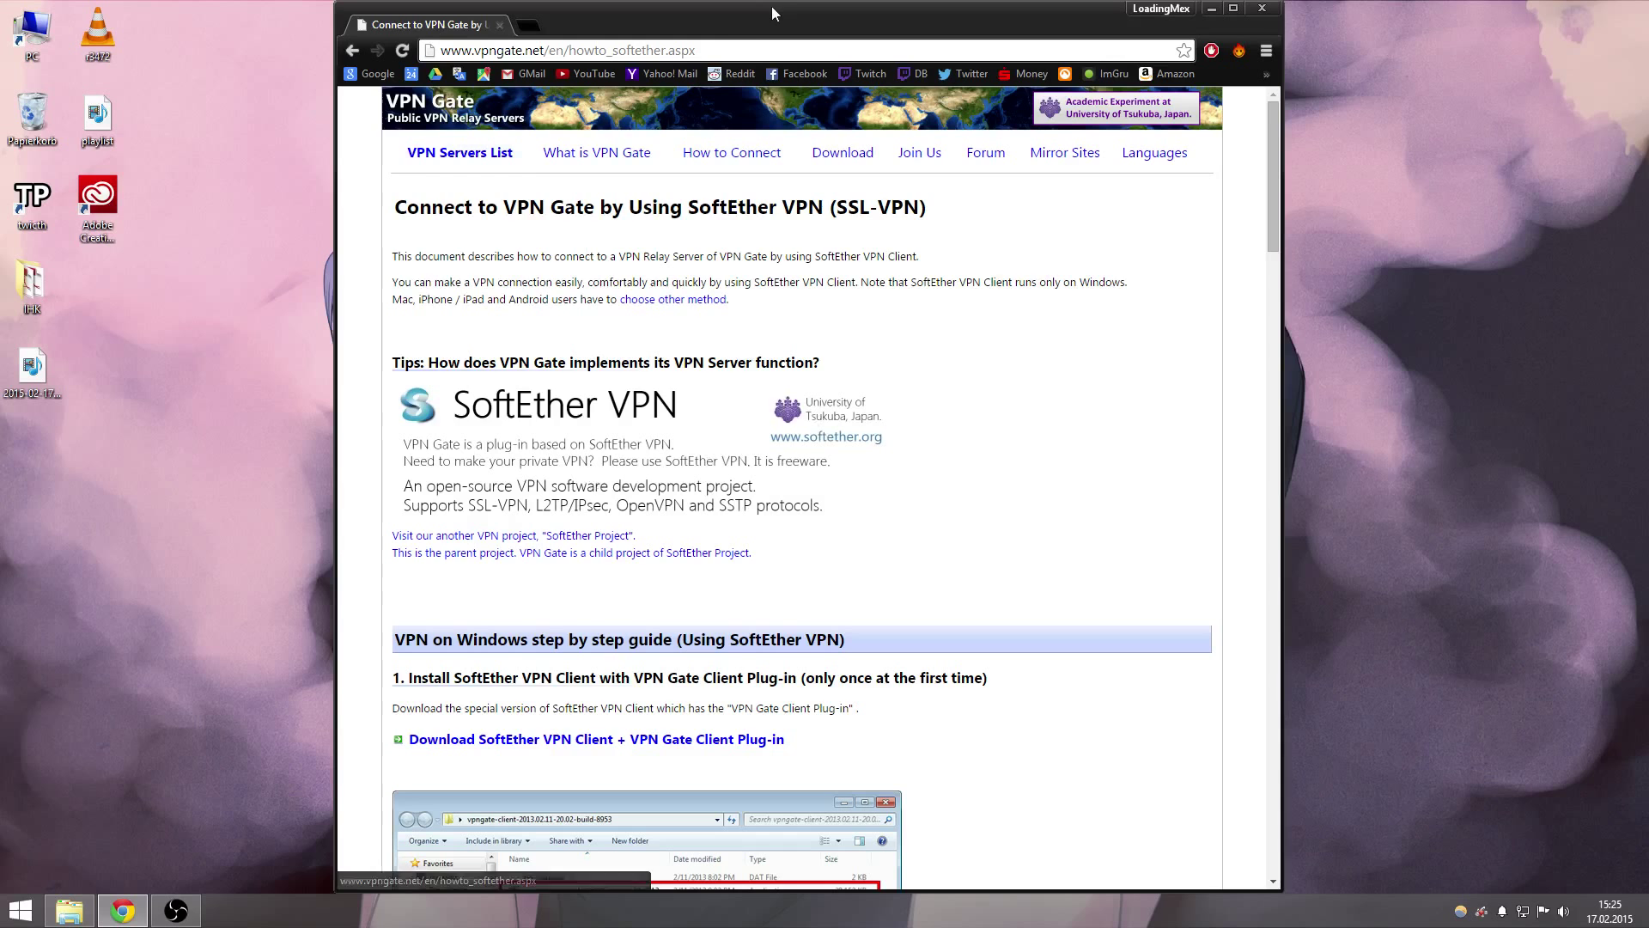
key(ctrl+l)
click(362, 53)
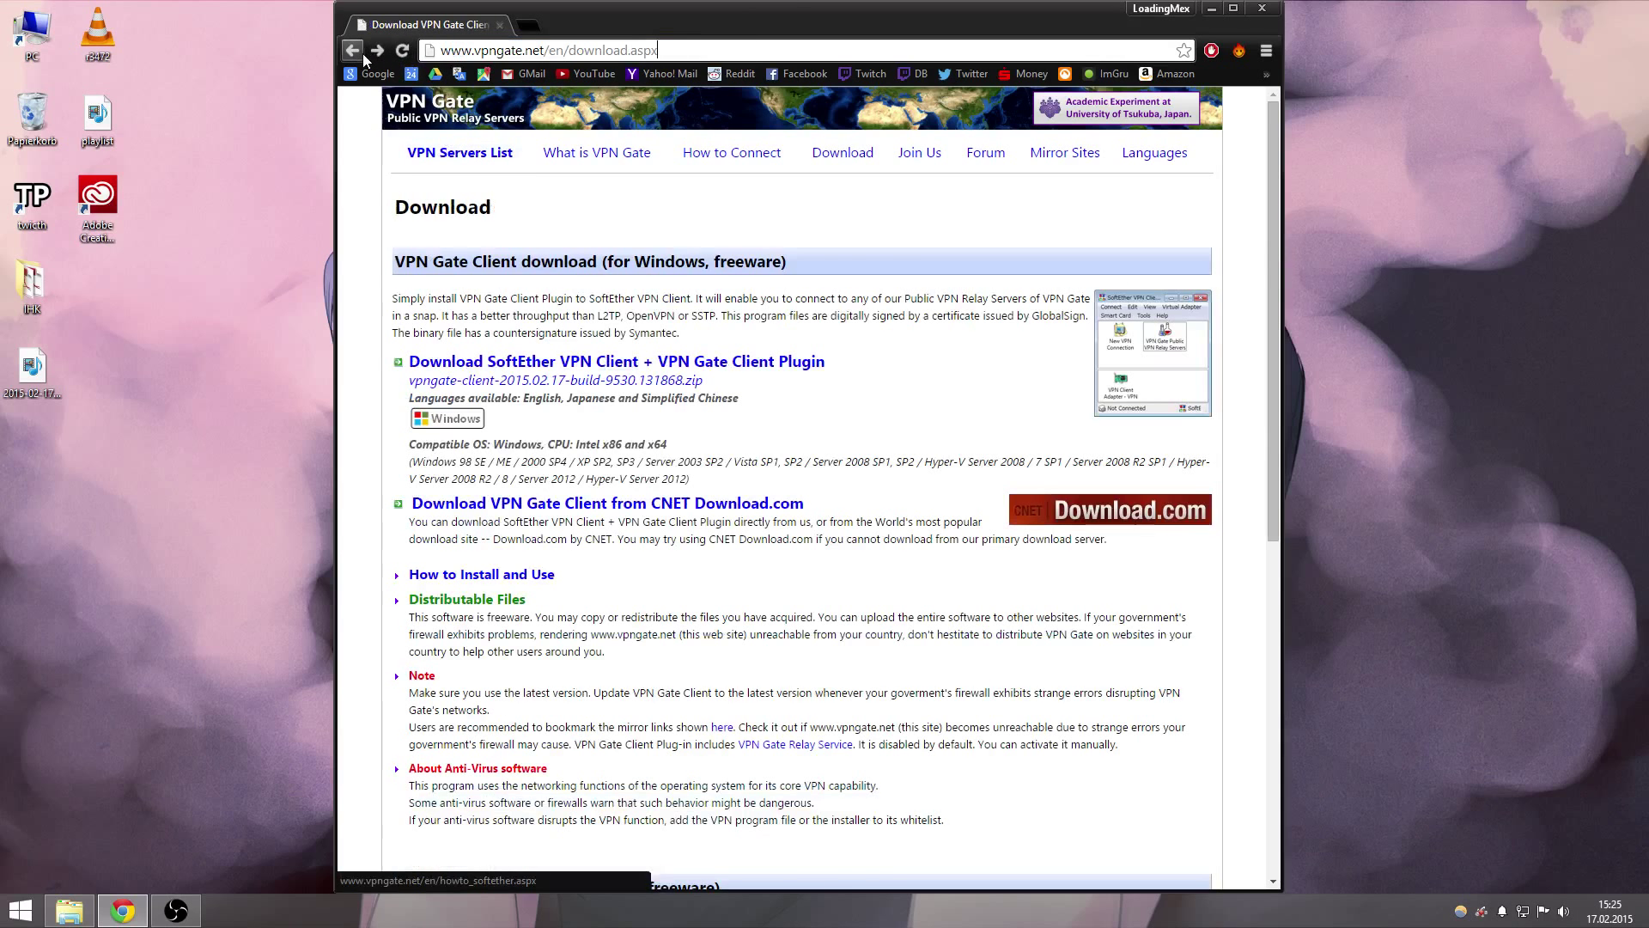
click(492, 576)
scroll(773, 375, down, 2)
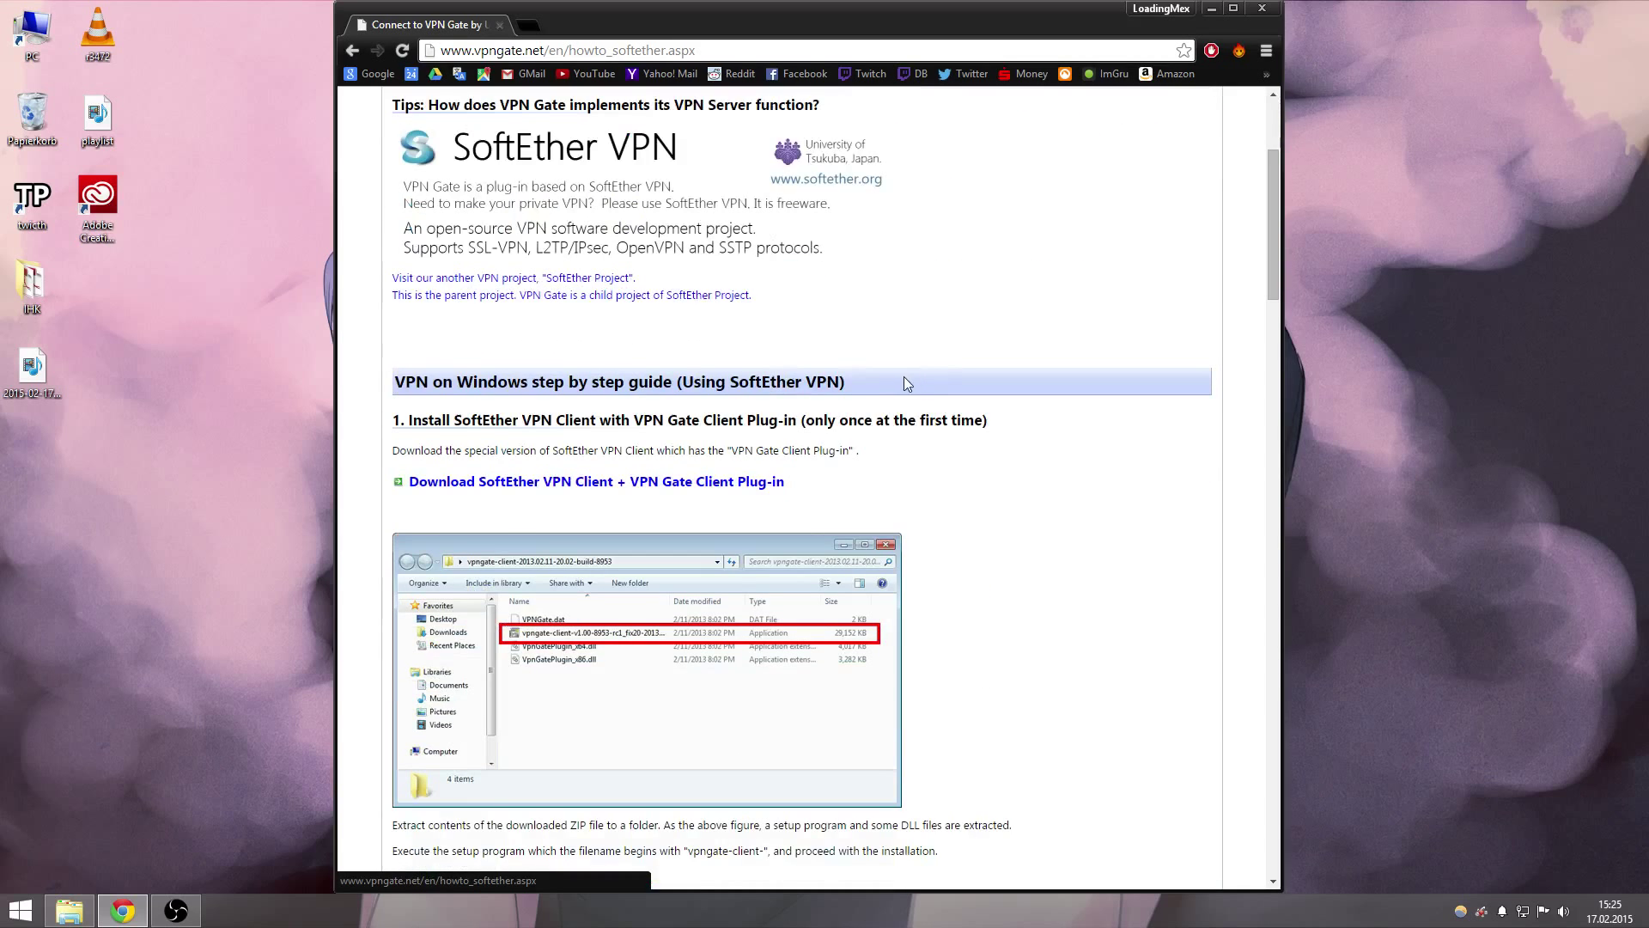
scroll(756, 388, down, 1)
scroll(788, 367, down, 1)
scroll(474, 327, down, 1)
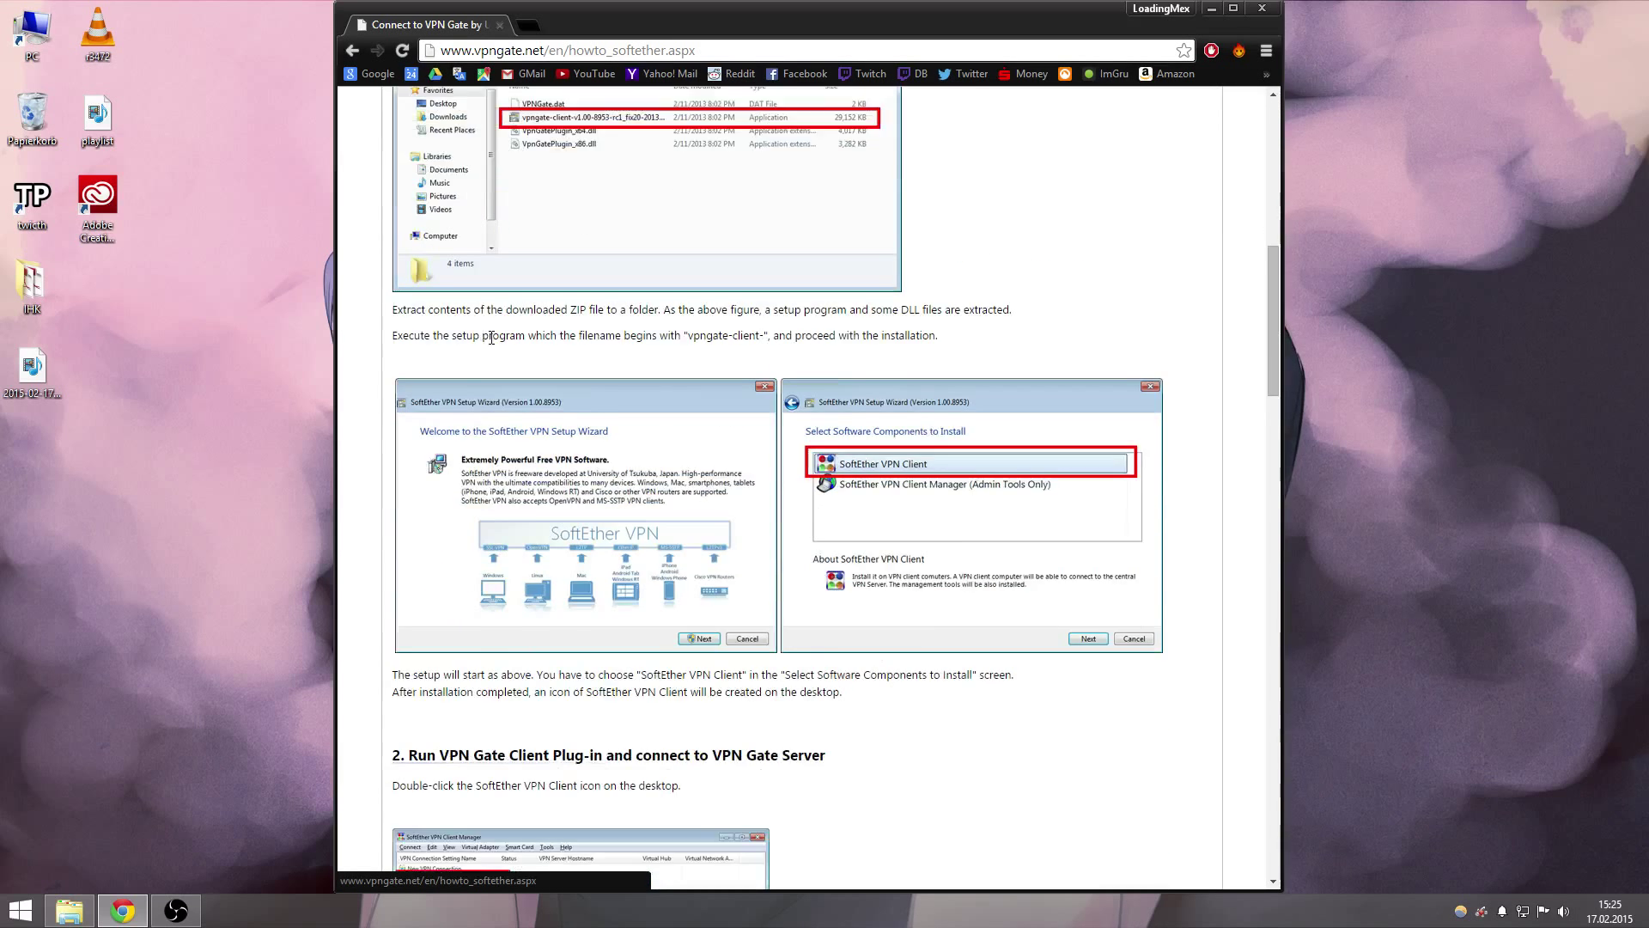
scroll(636, 327, down, 1)
scroll(612, 358, down, 1)
scroll(892, 316, down, 2)
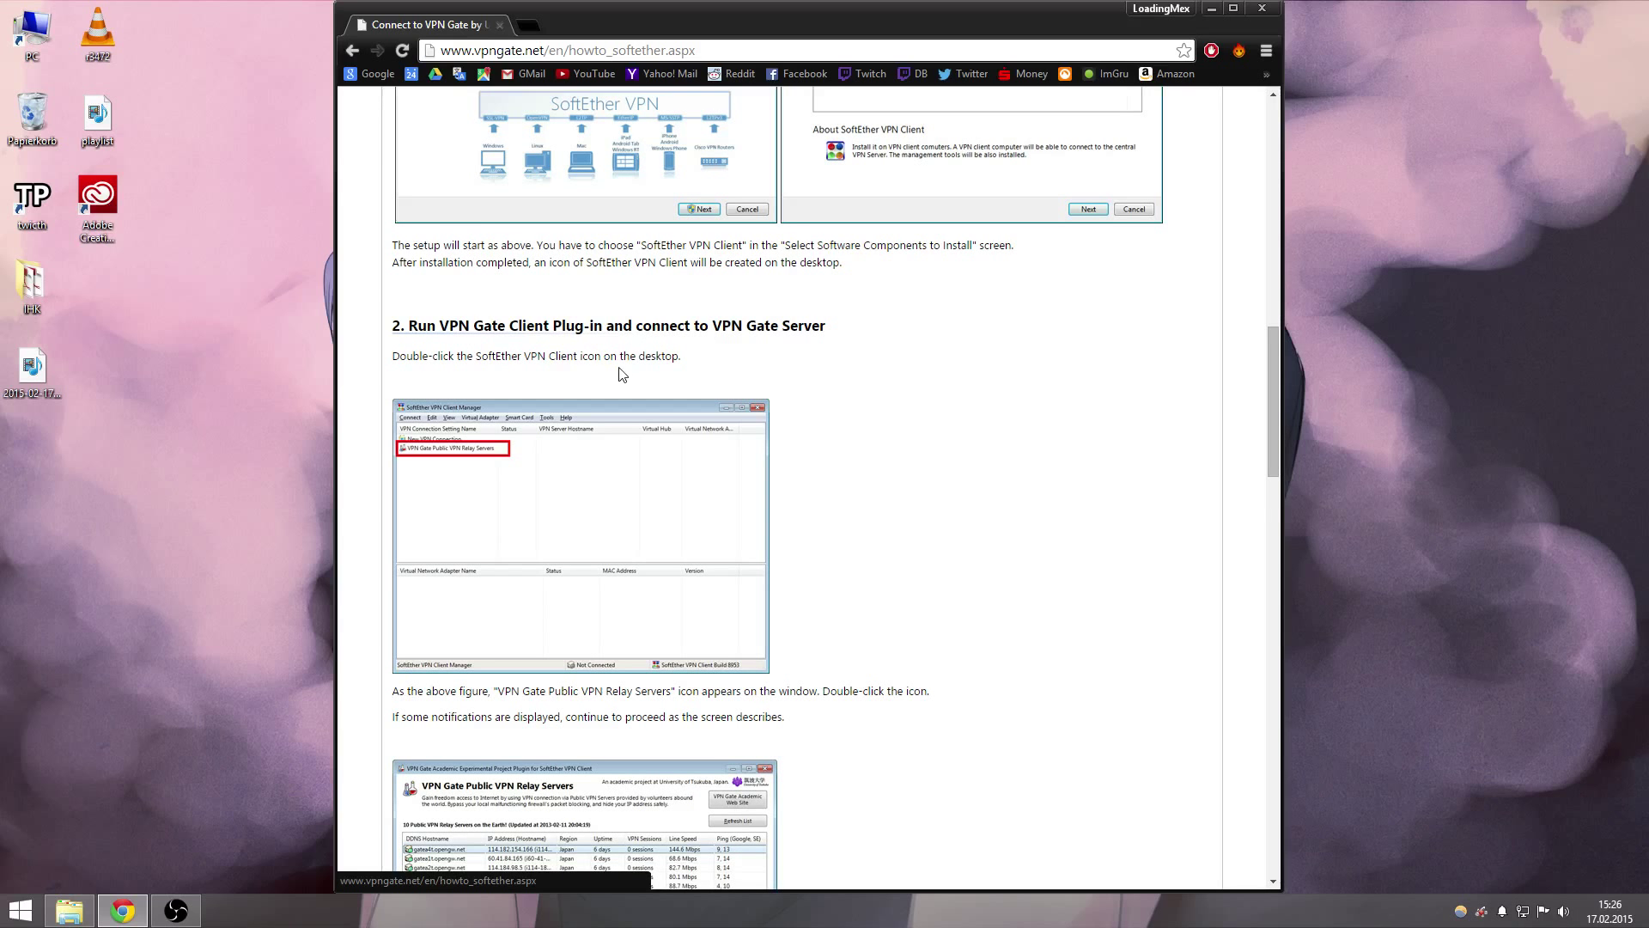
scroll(584, 376, down, 1)
scroll(499, 311, down, 2)
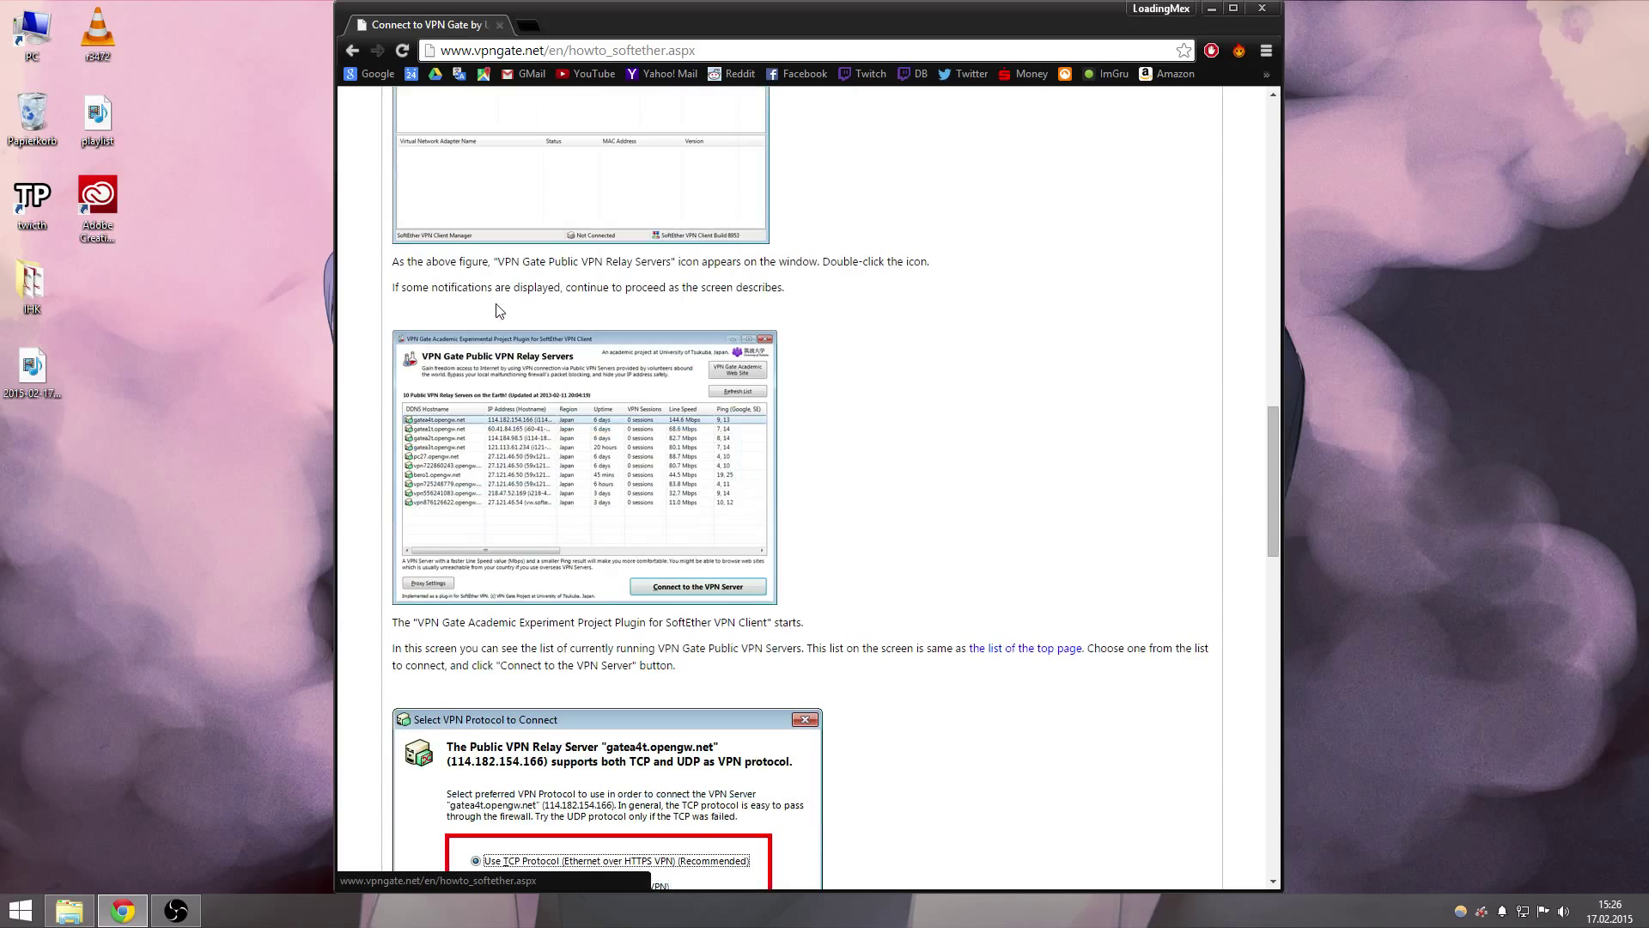
scroll(498, 311, down, 1)
scroll(515, 328, up, 2)
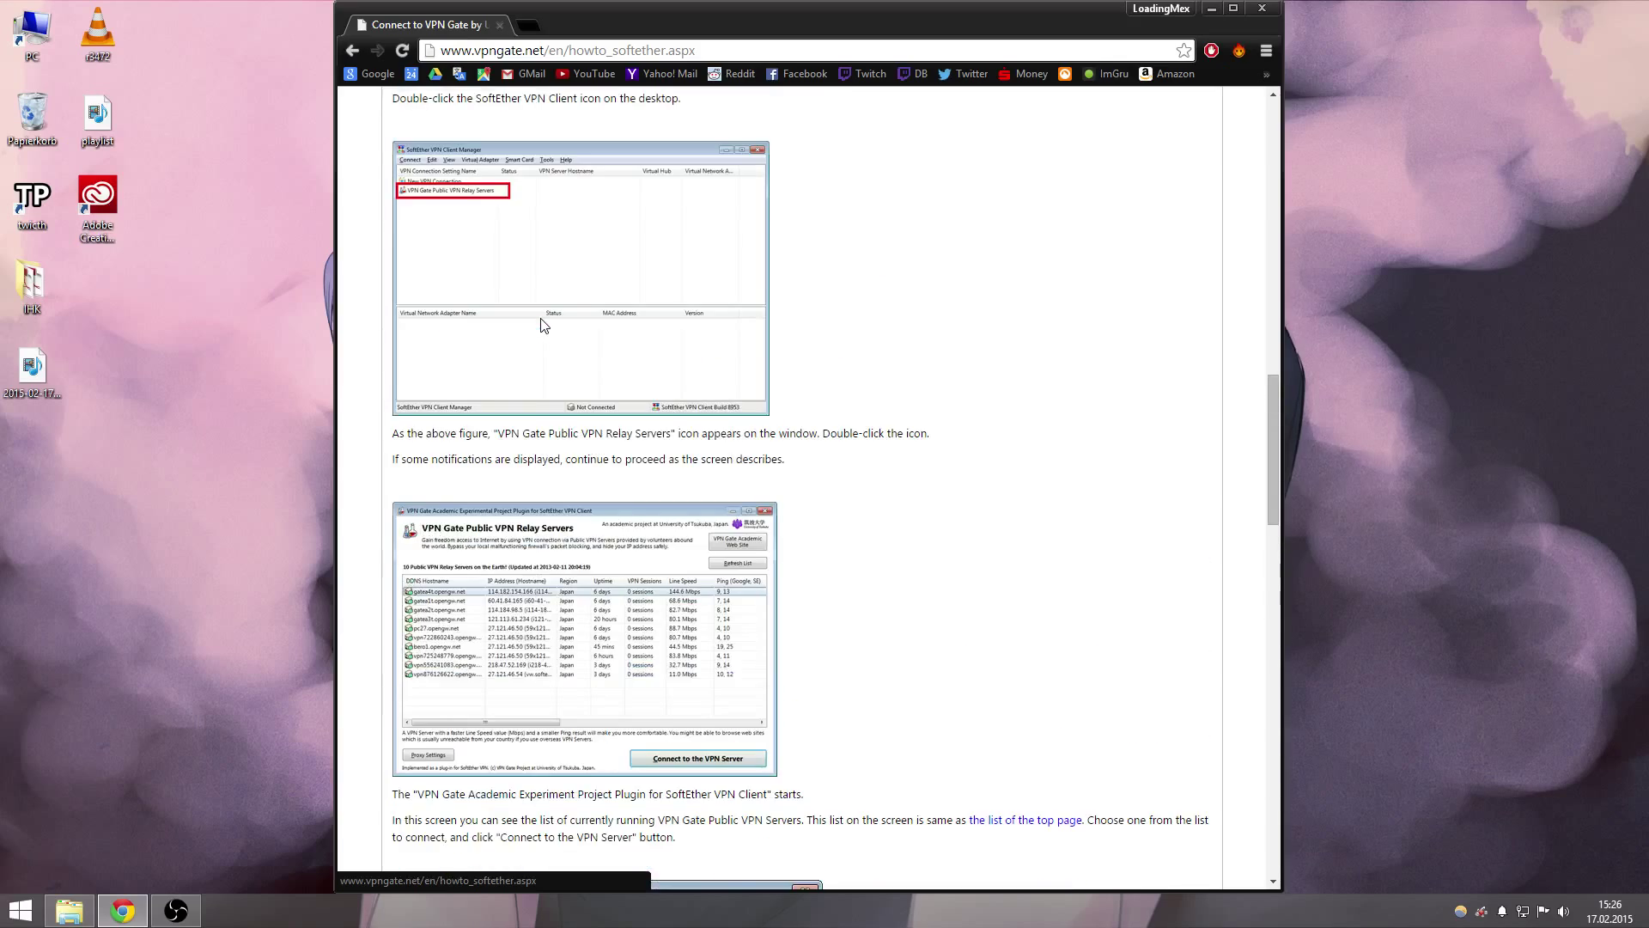
scroll(539, 348, down, 2)
scroll(538, 348, down, 1)
scroll(539, 347, down, 2)
scroll(983, 439, down, 3)
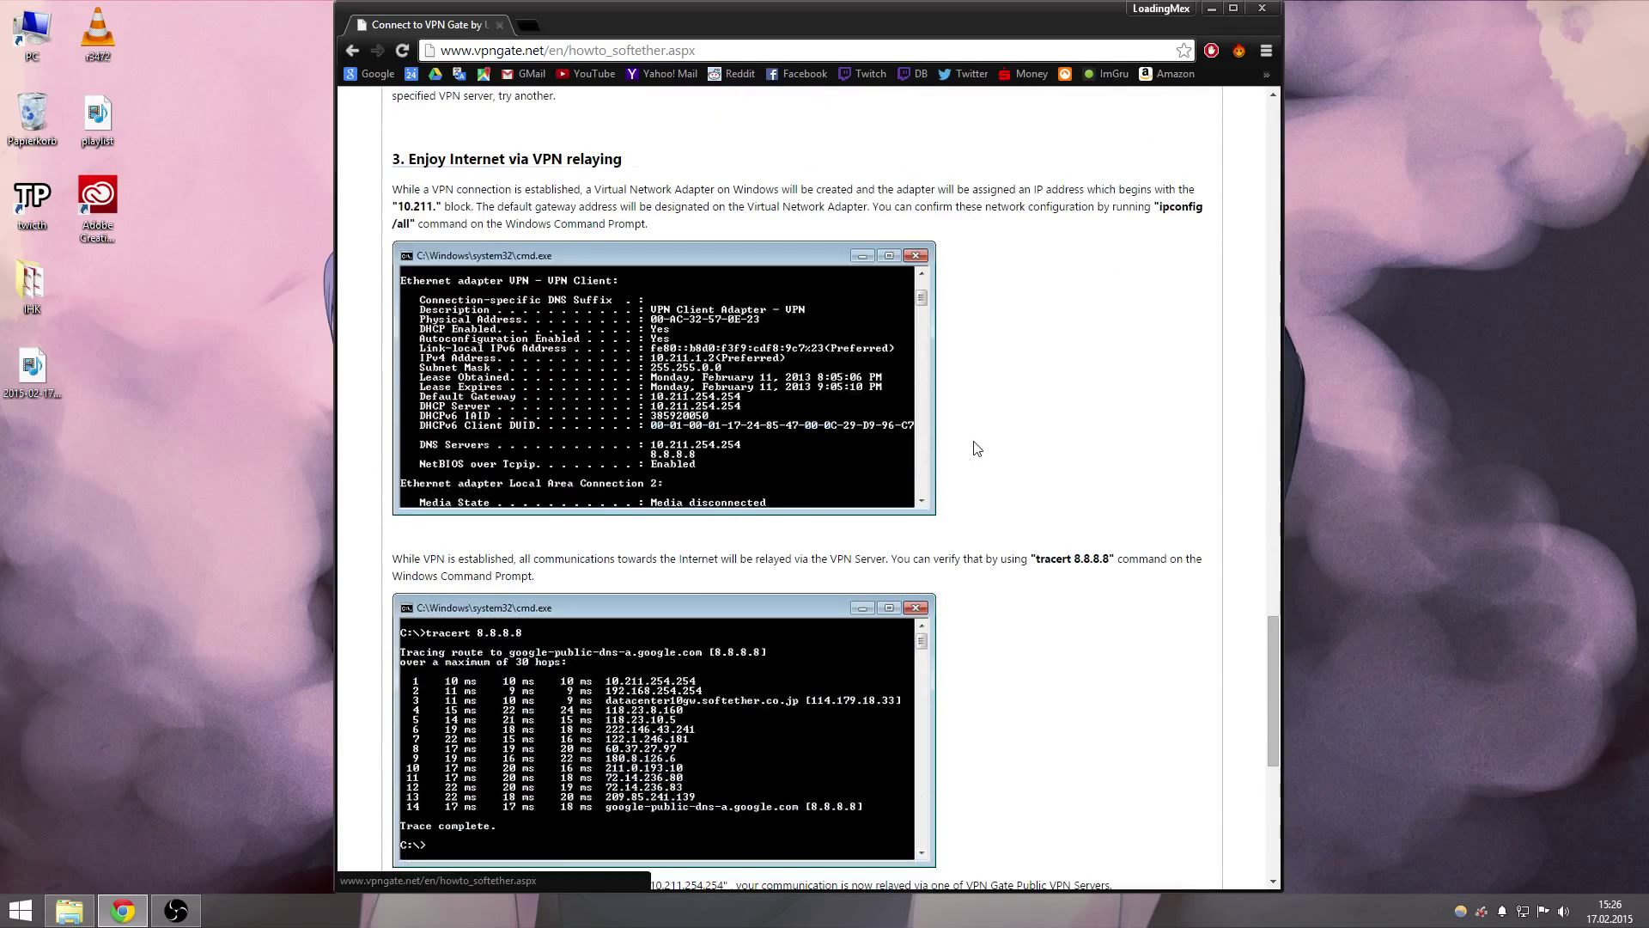
scroll(958, 451, up, 2)
scroll(956, 451, up, 6)
scroll(950, 460, up, 4)
scroll(939, 452, up, 4)
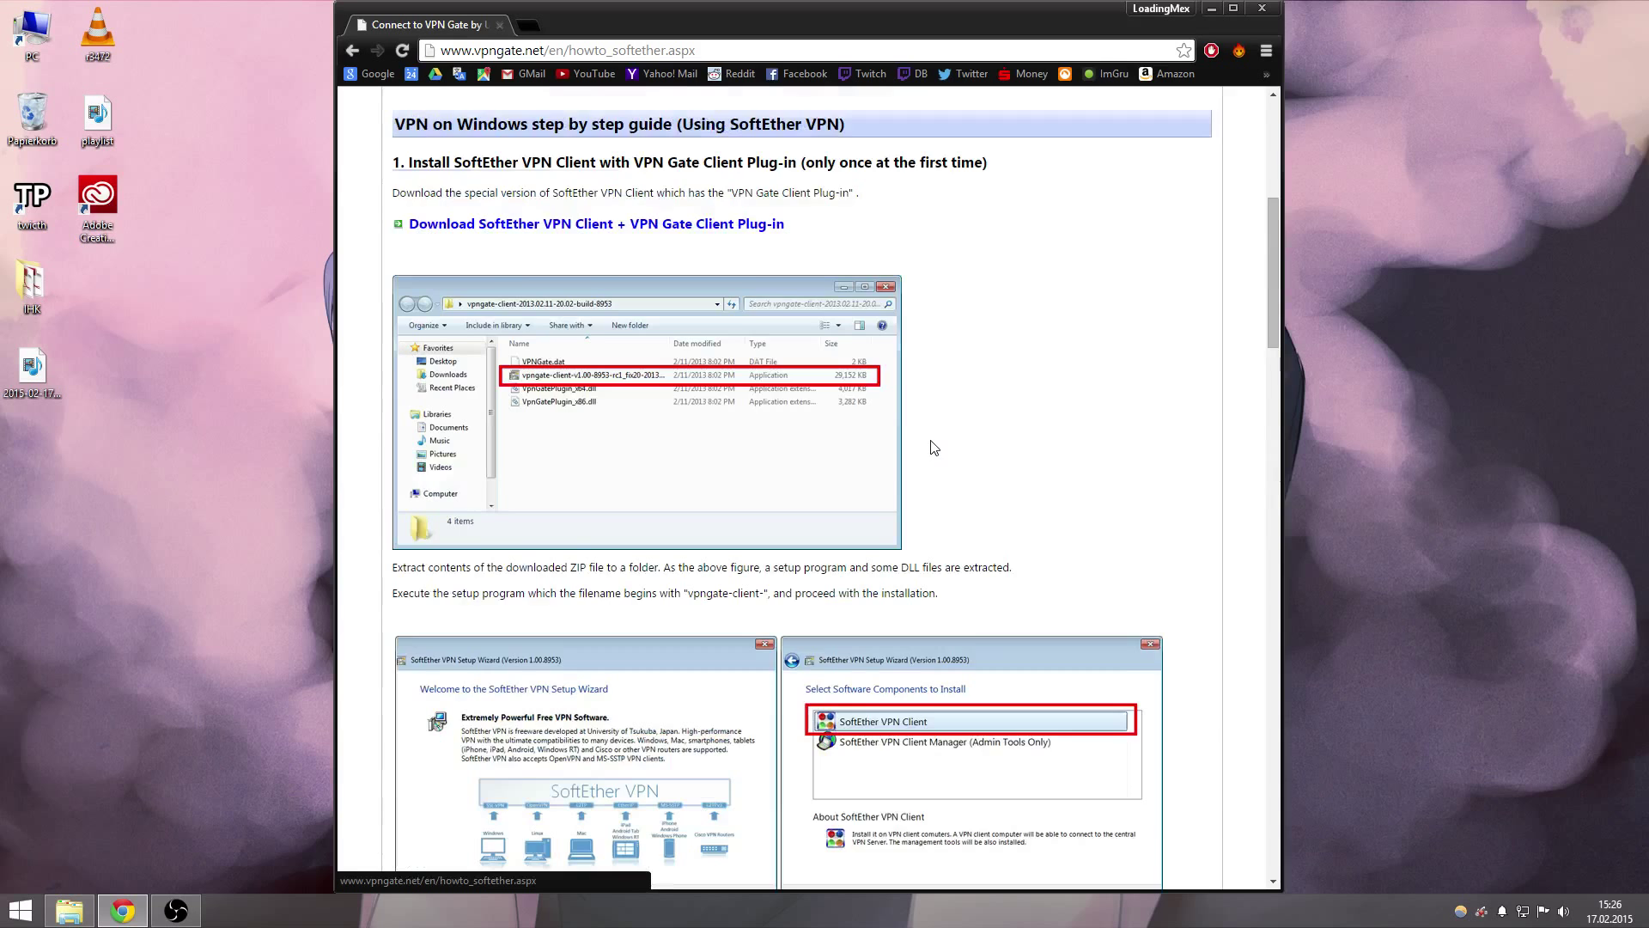
scroll(935, 446, up, 4)
scroll(825, 581, down, 1)
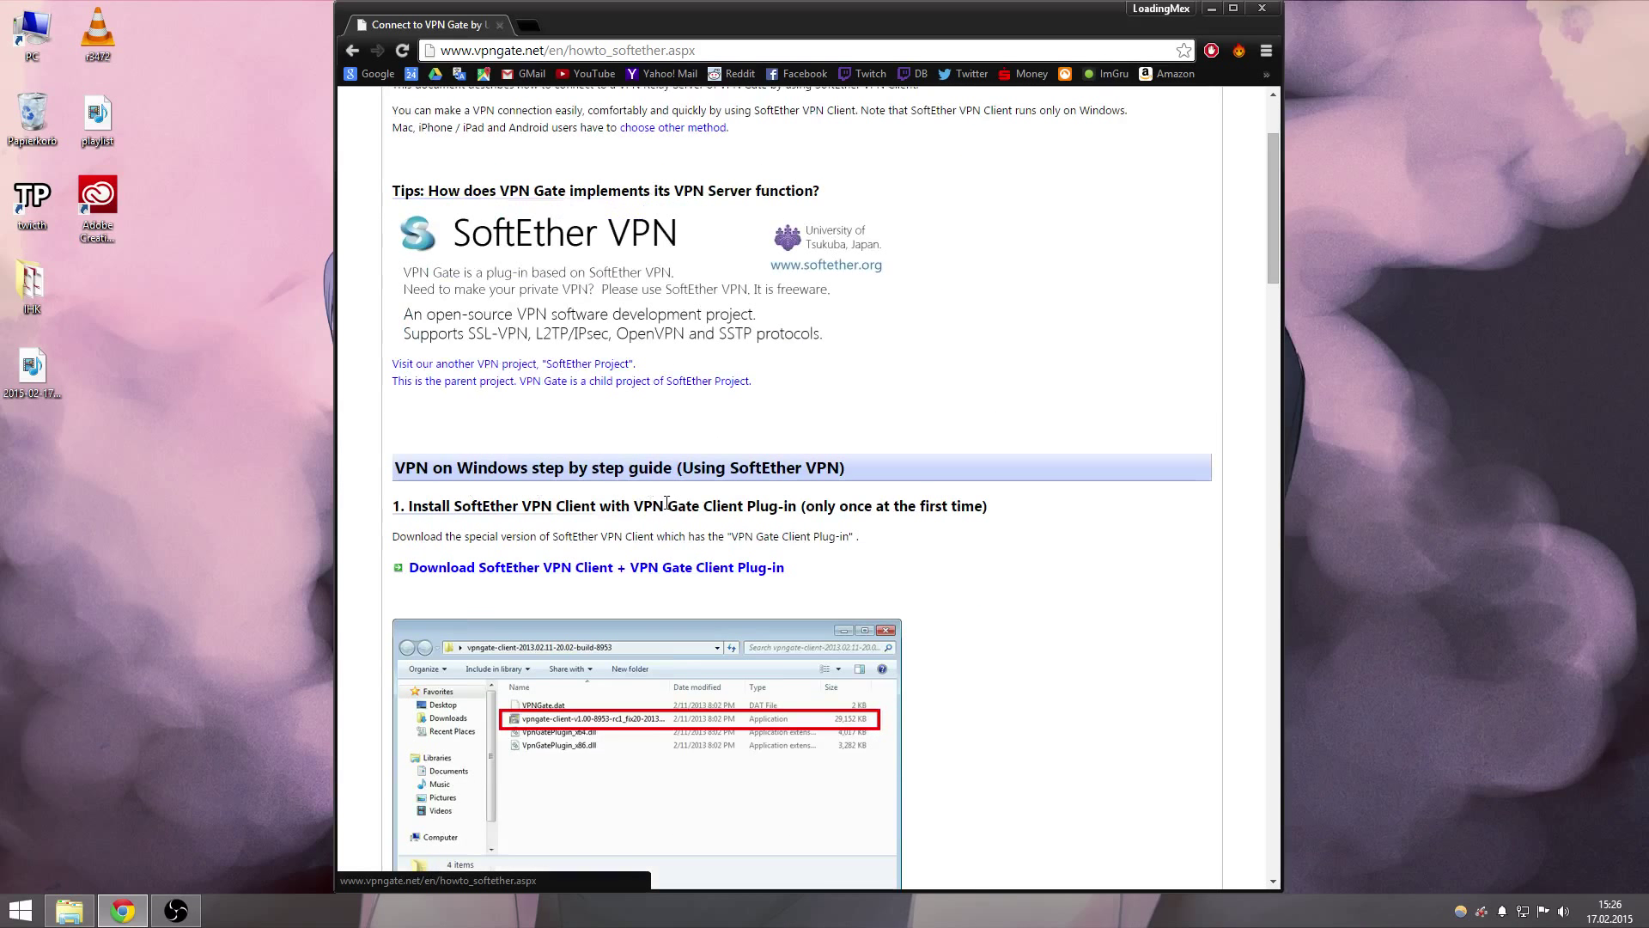
Launch SoftEther VPN Client Manager and open the VPN Gate Public VPN Relay Servers list
click(20, 911)
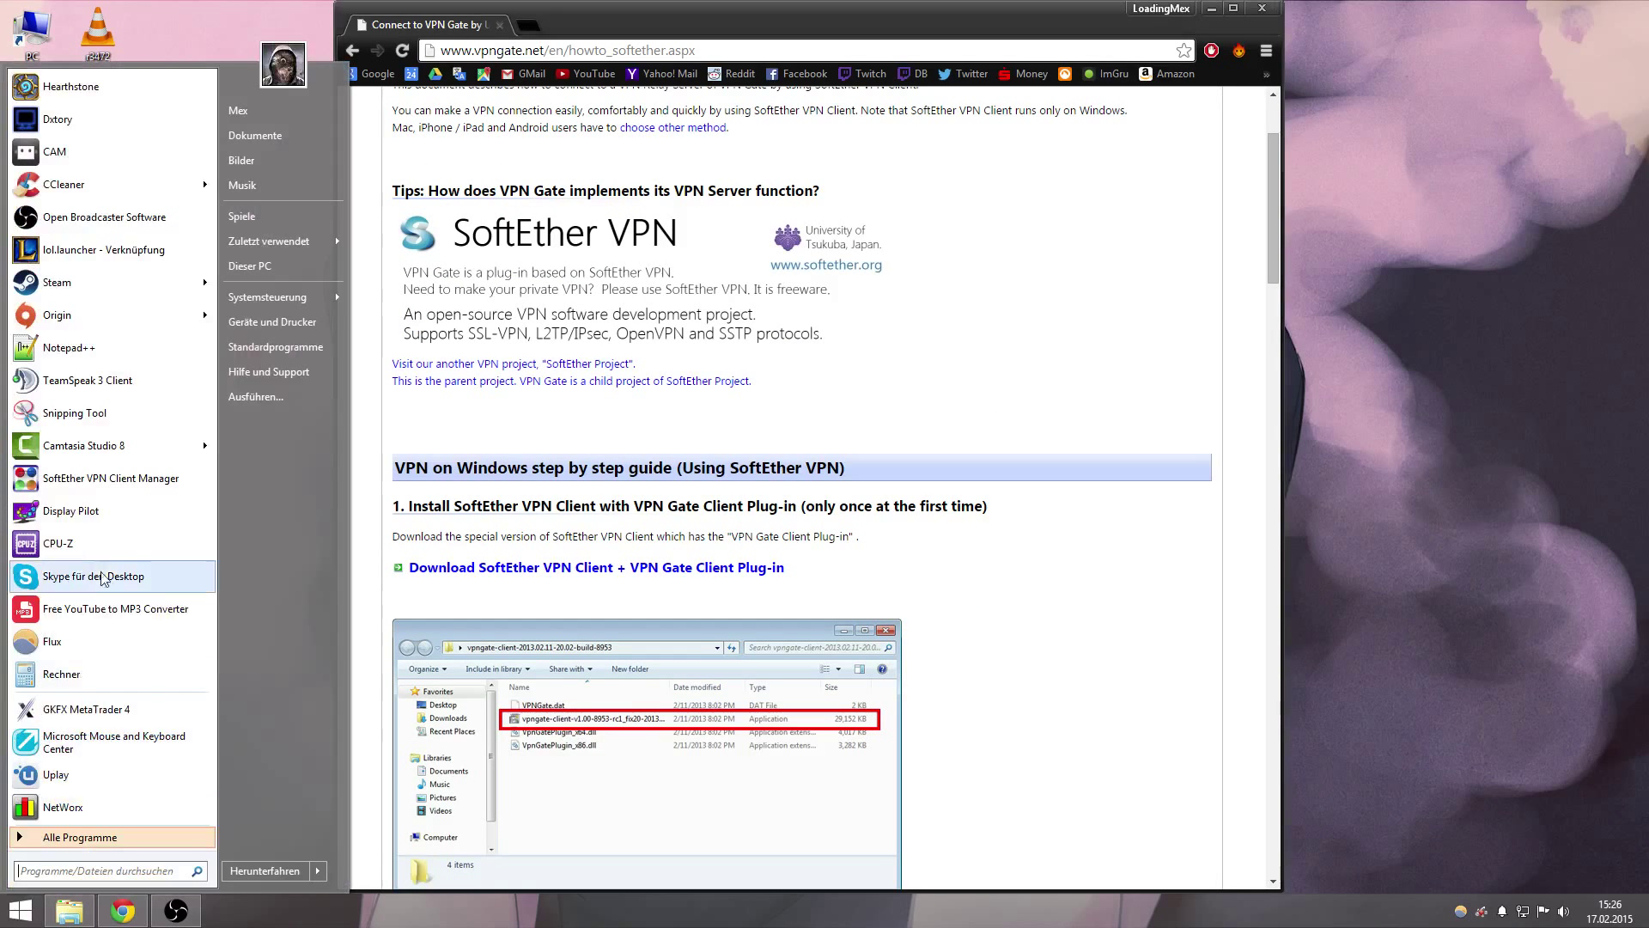
click(127, 478)
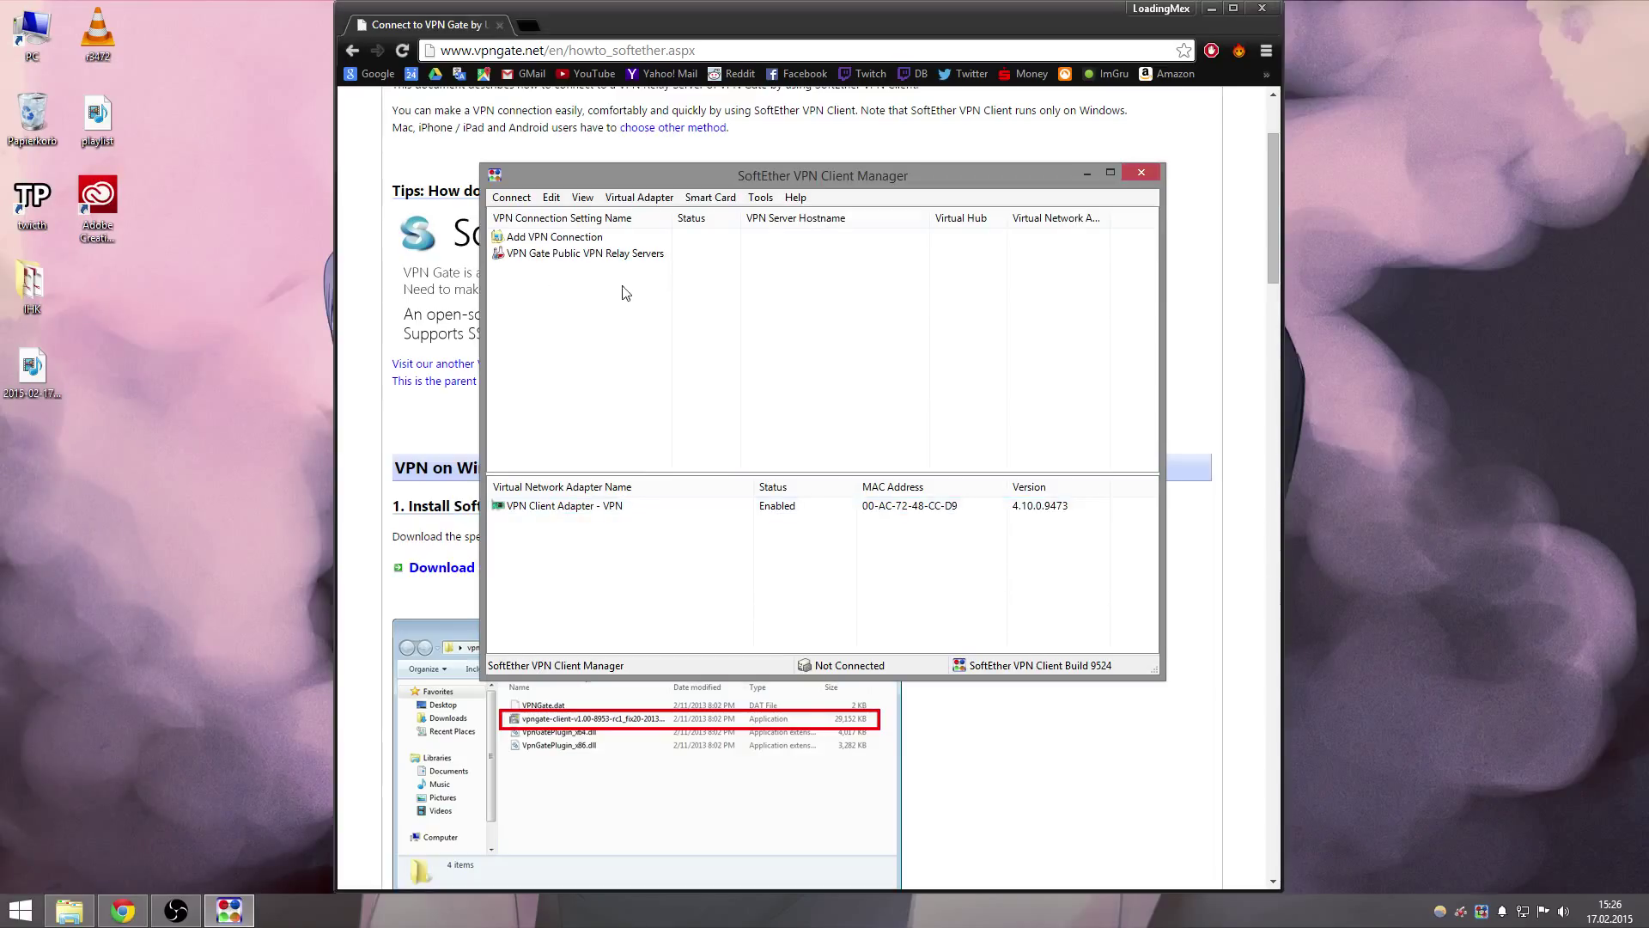
click(622, 256)
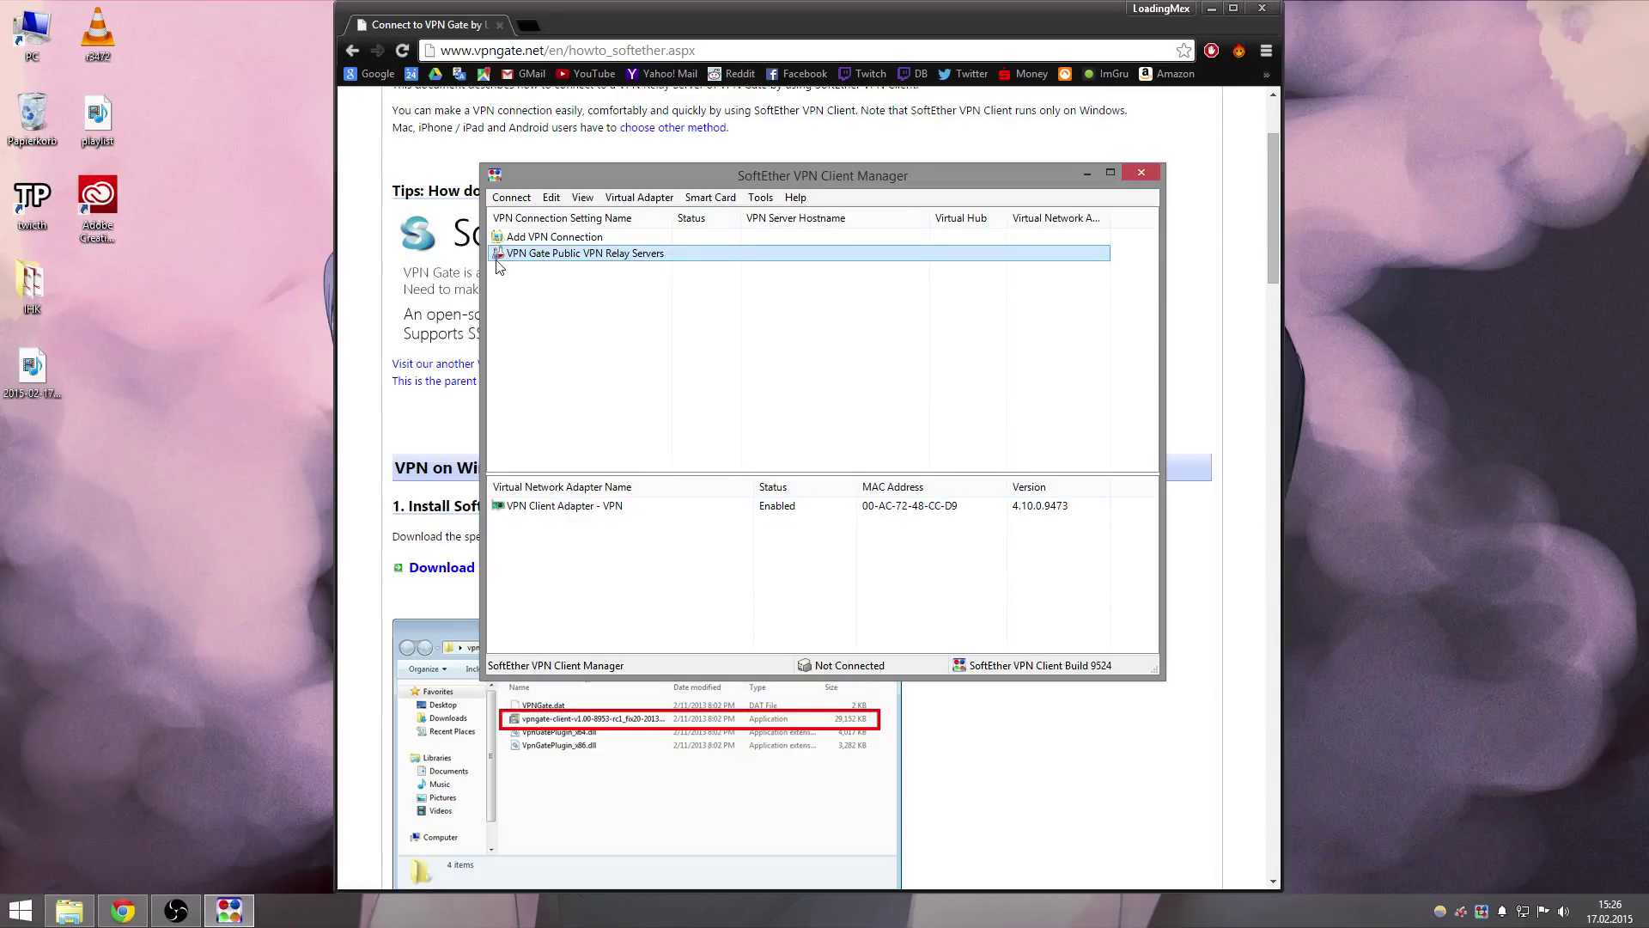
double_click(696, 258)
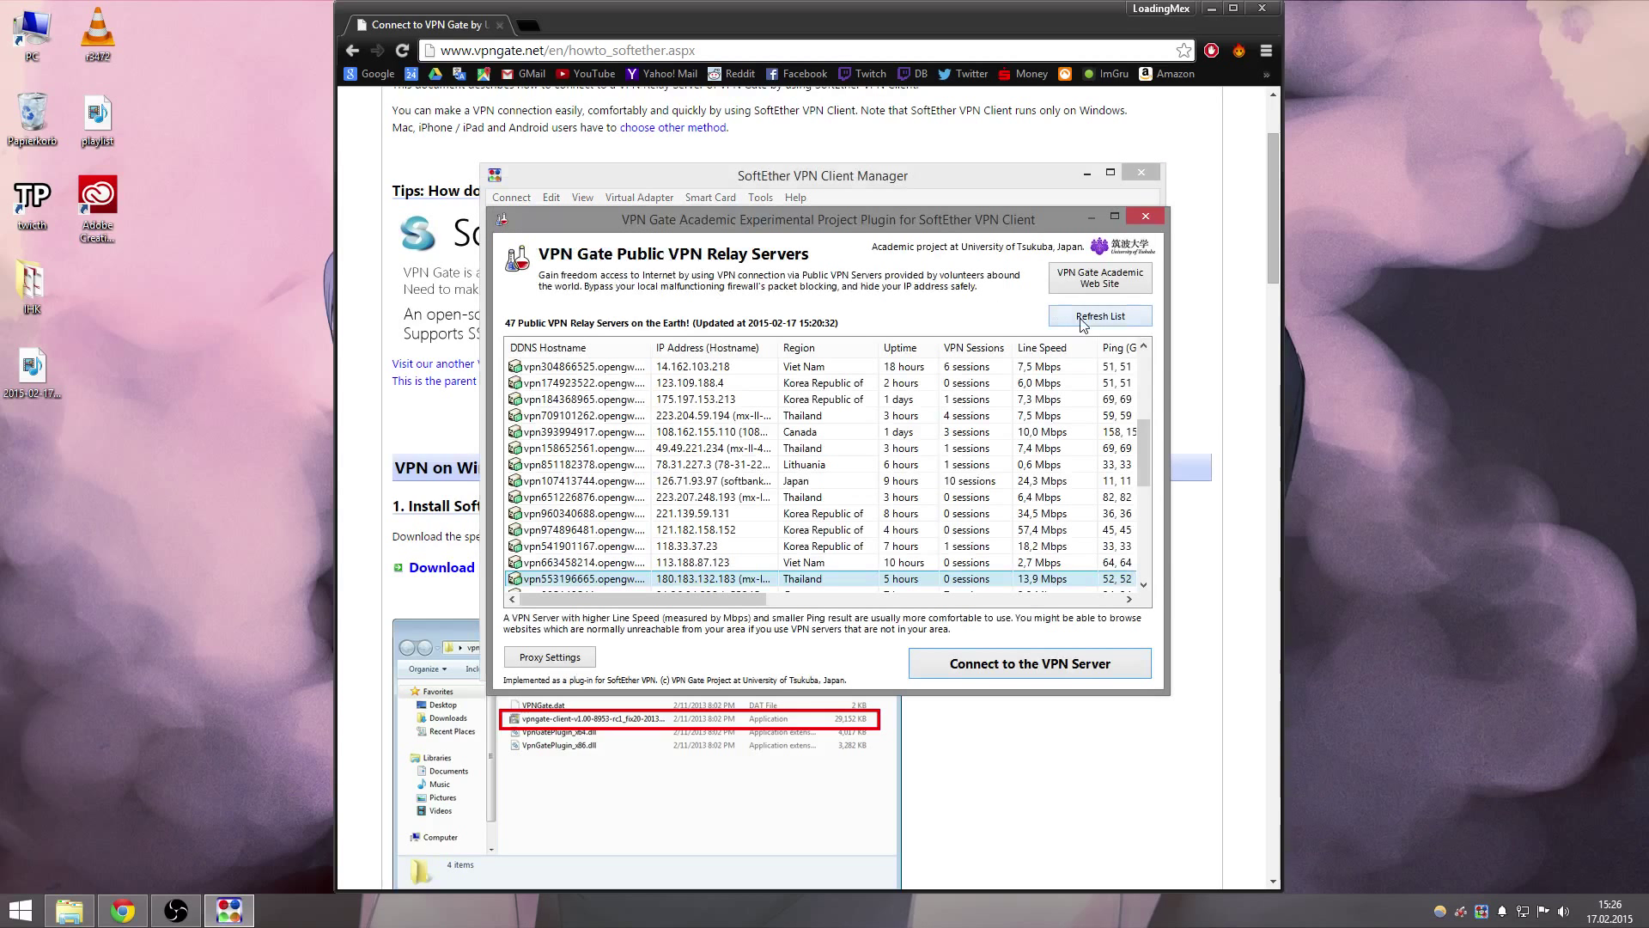
Refresh the relay server list and choose the Japanese server vpn520139189 (210.250.122.37)
click(1082, 324)
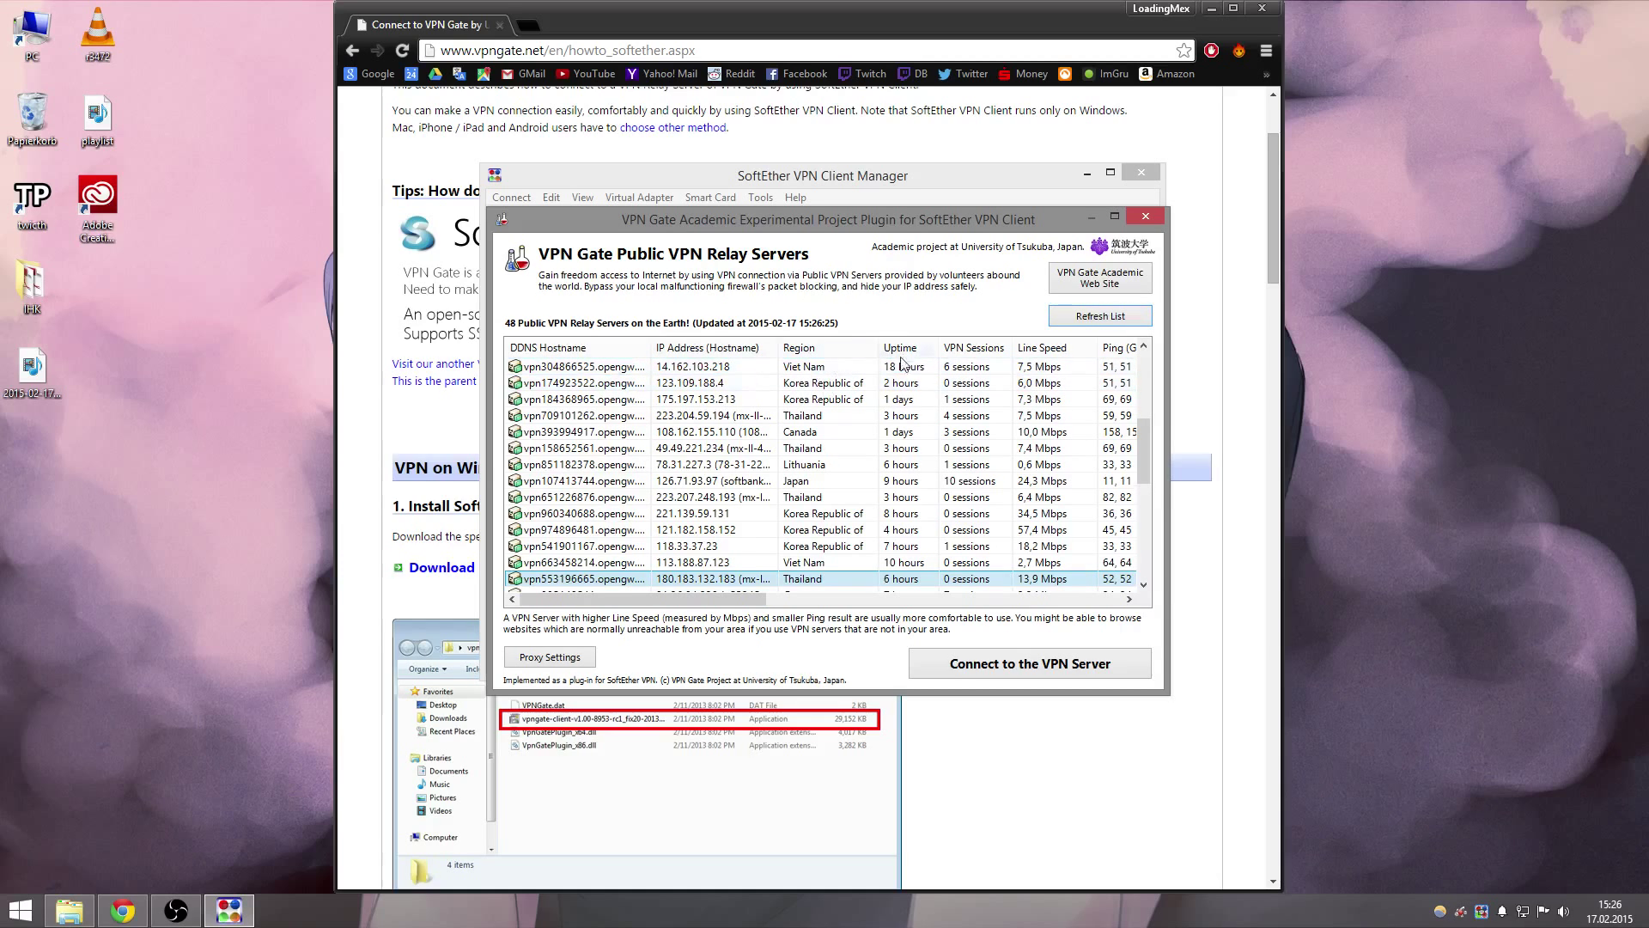
scroll(773, 387, down, 4)
scroll(754, 386, down, 3)
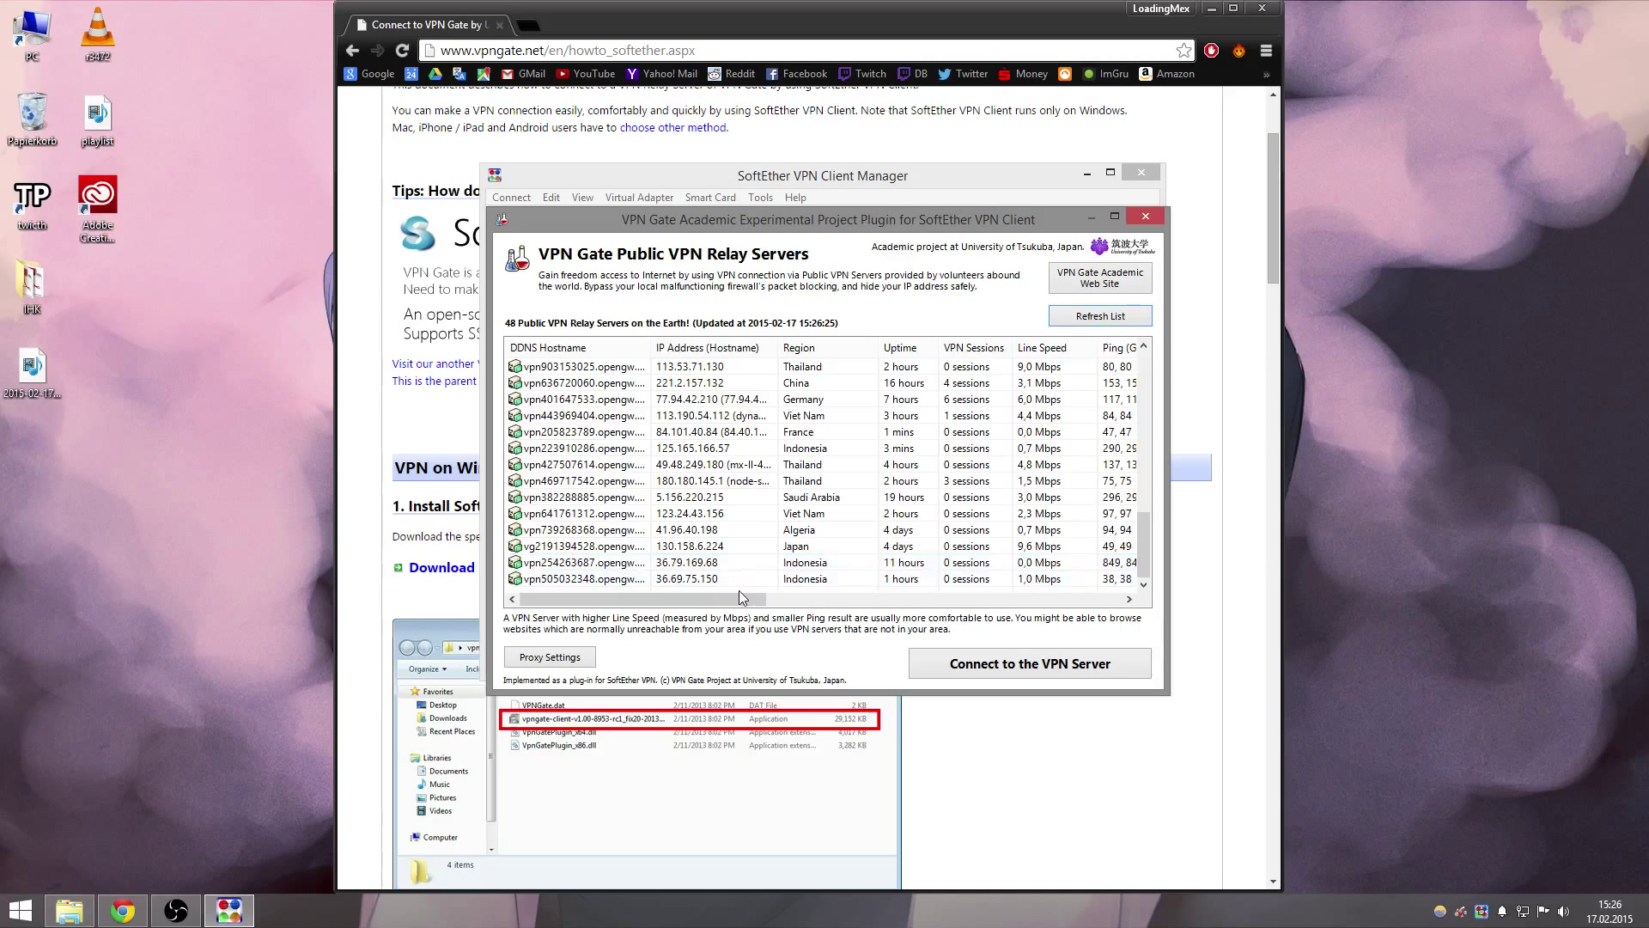
drag(761, 598, 1121, 597)
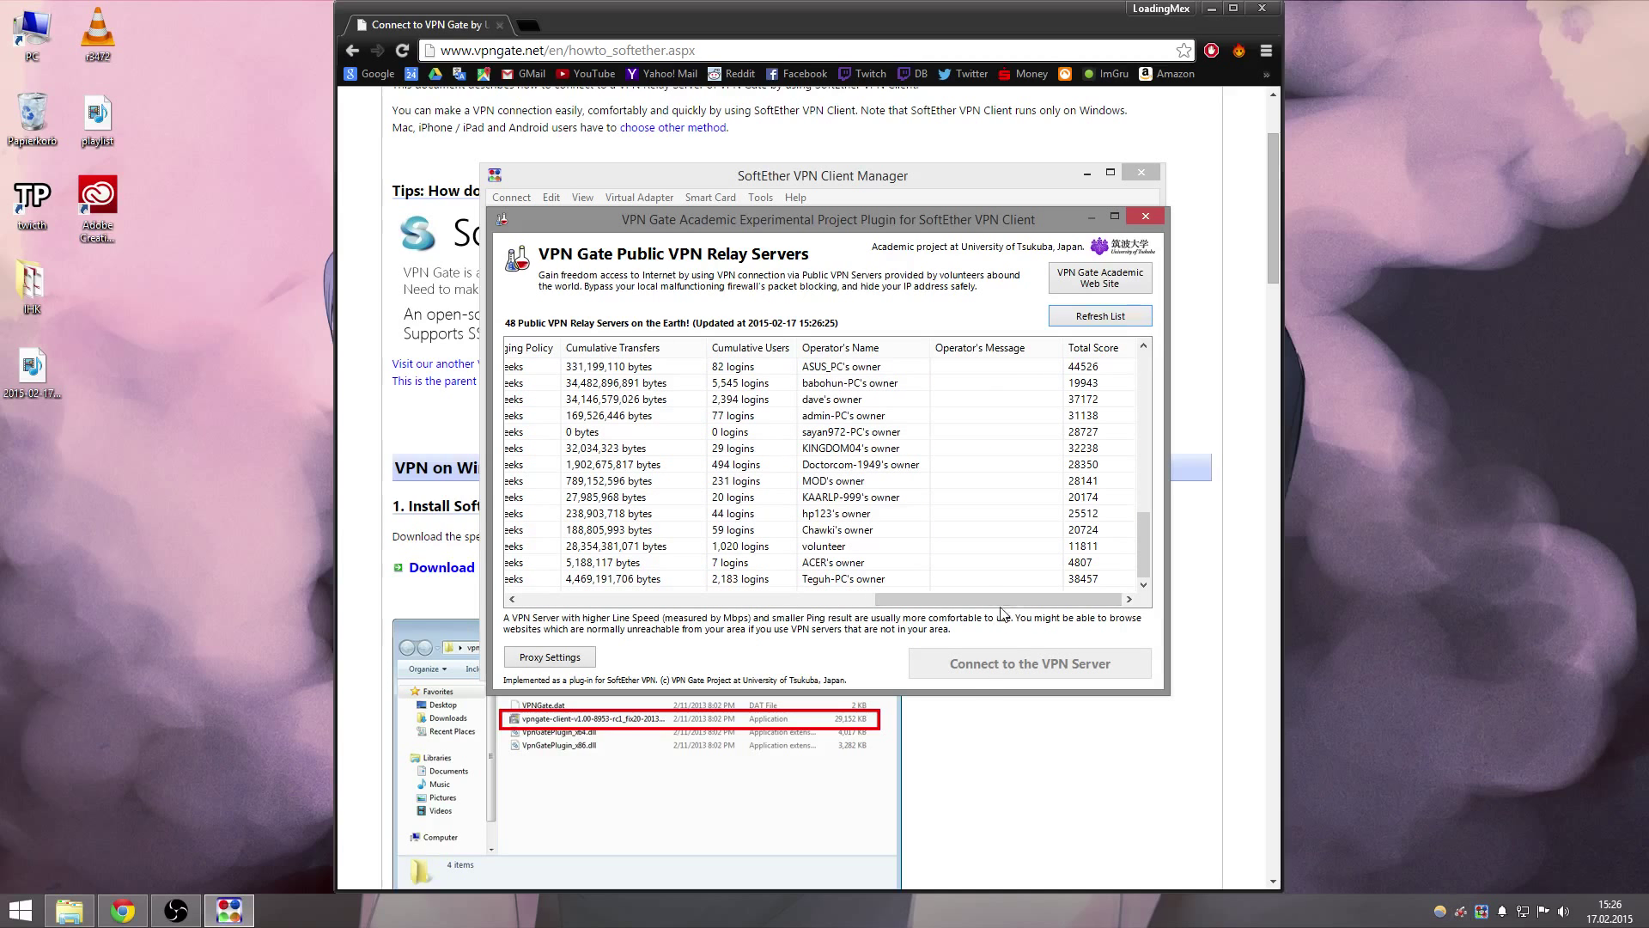
drag(1003, 602, 625, 602)
scroll(670, 566, up, 5)
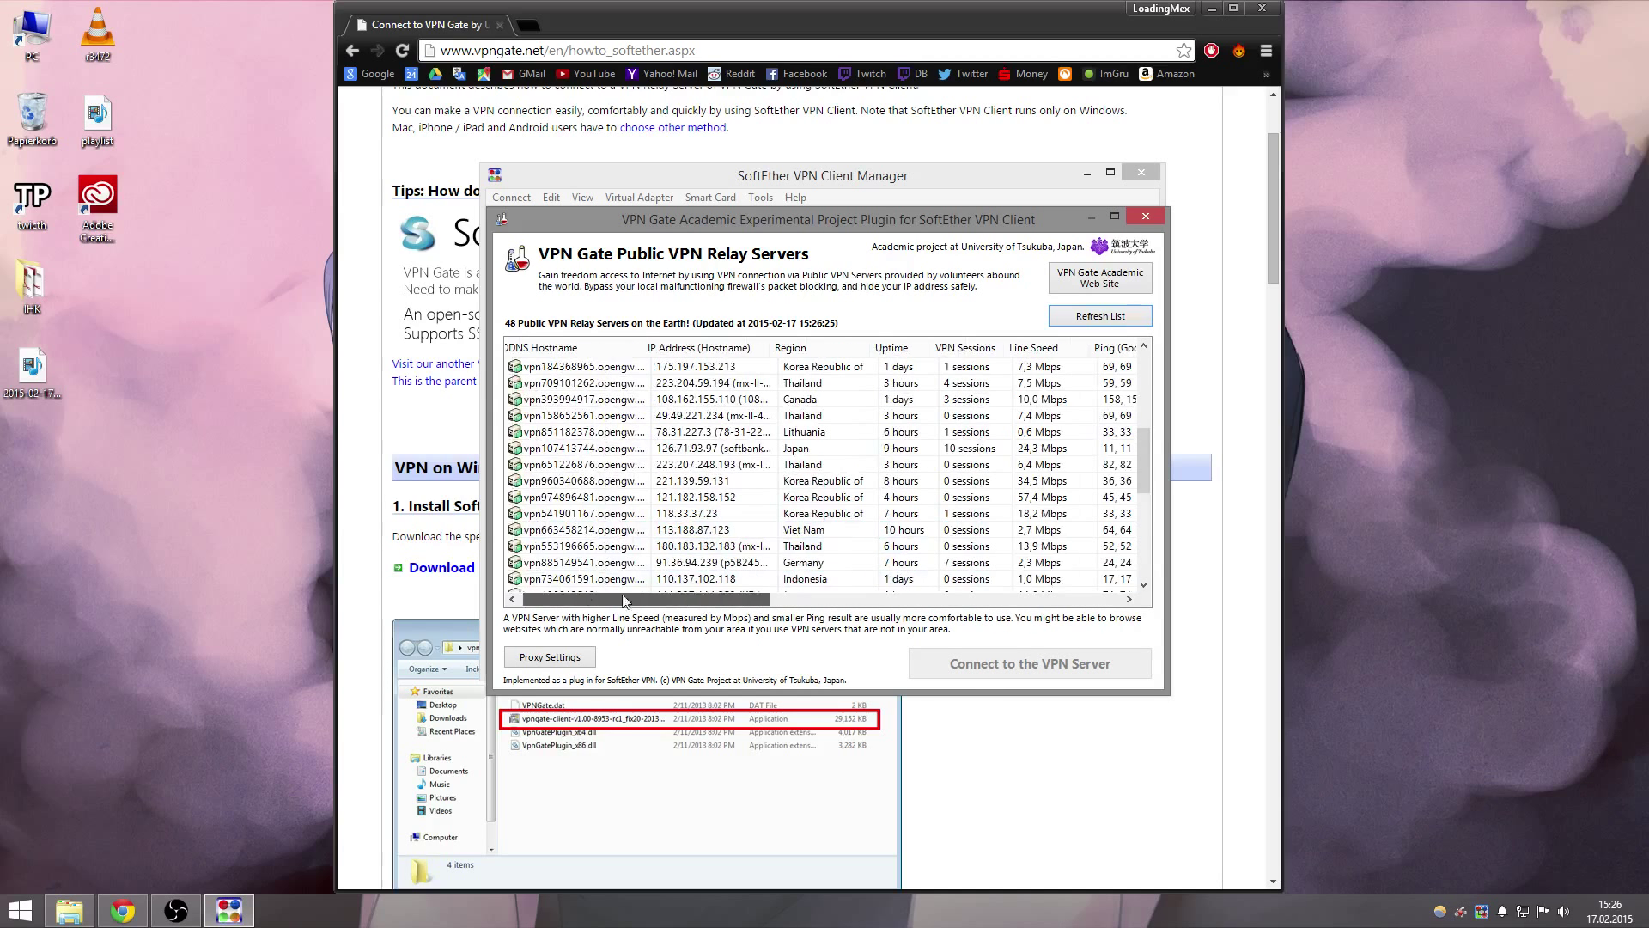
scroll(1013, 409, up, 2)
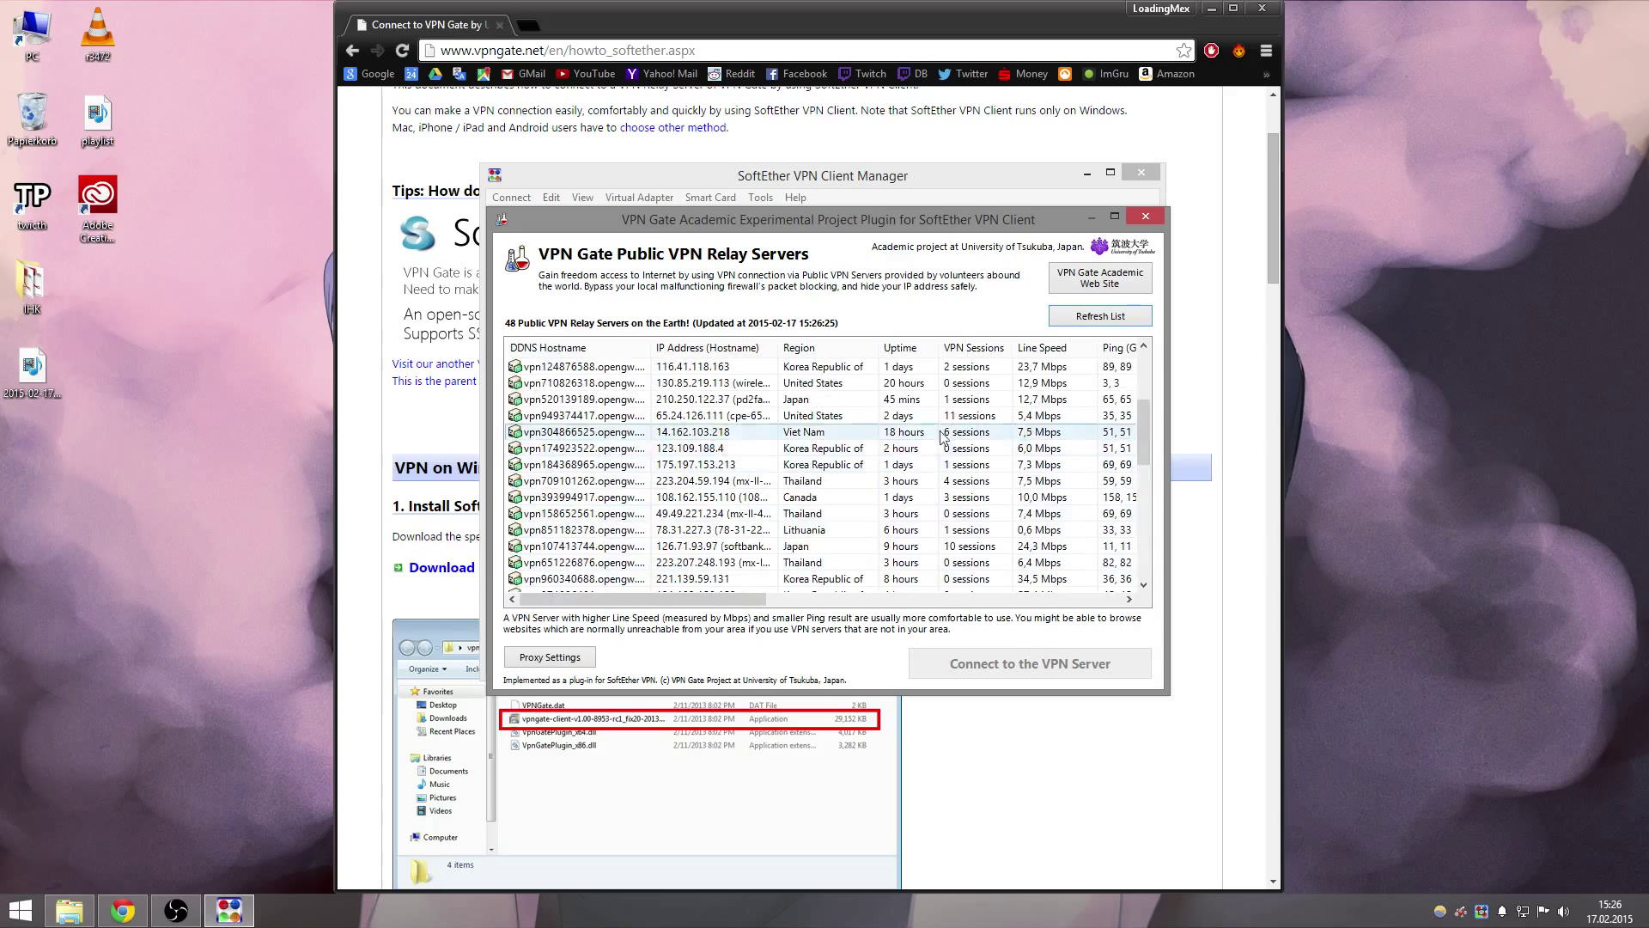
double_click(1015, 403)
Confirm the protocol so the VPN Gate Connection becomes Connected, then dismiss the notice
click(729, 459)
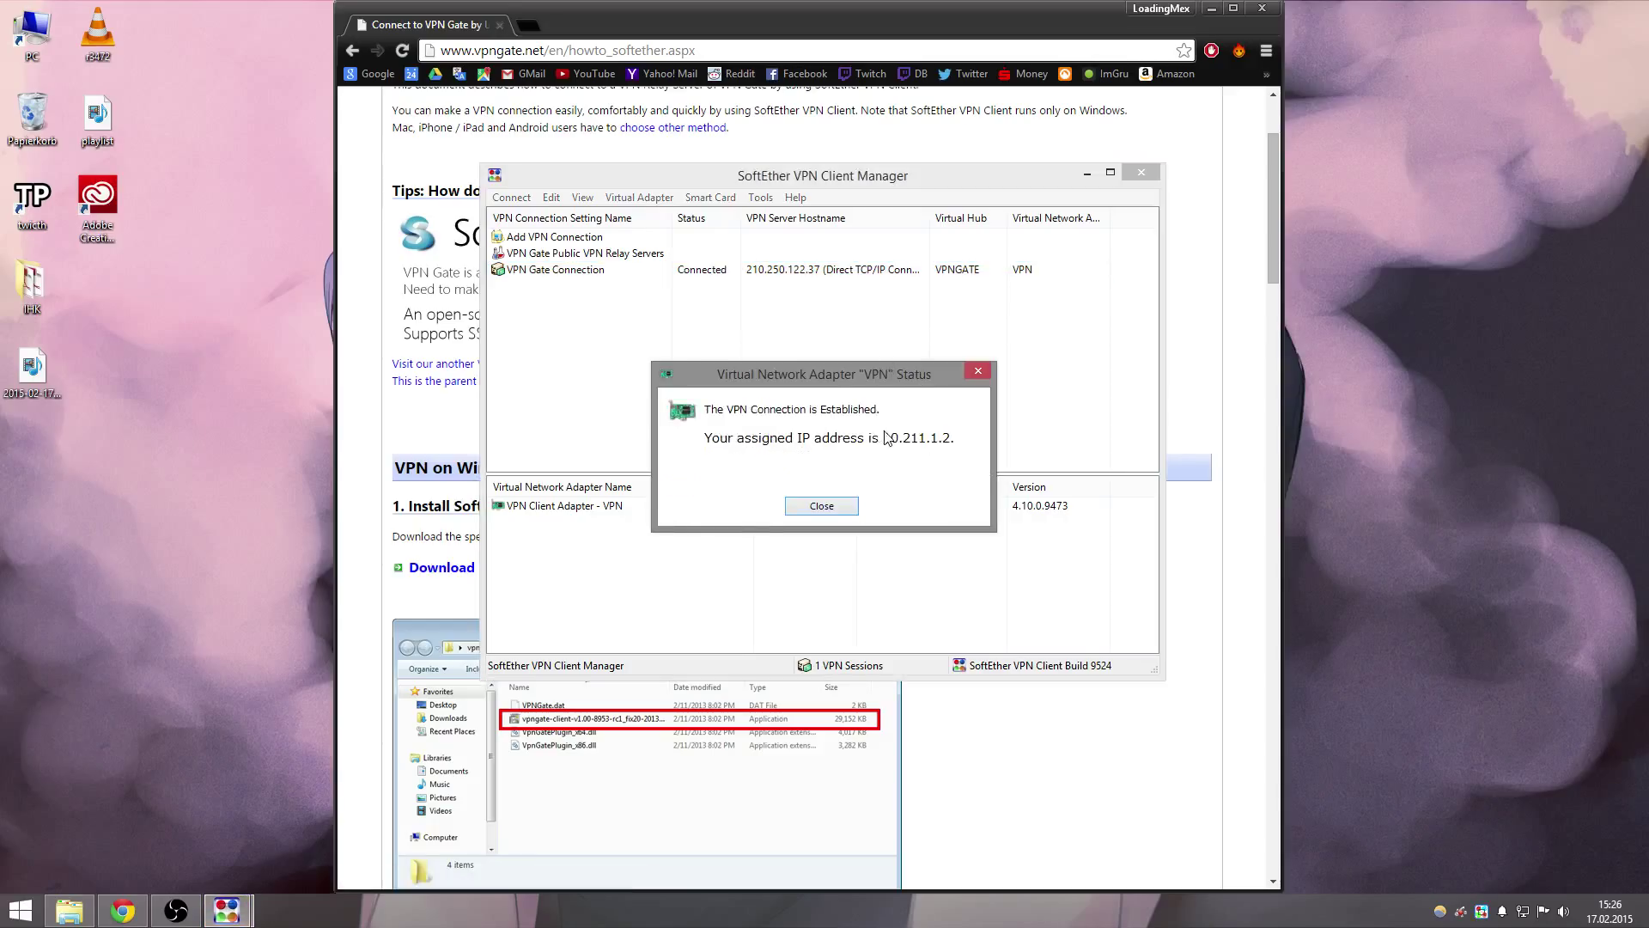
click(840, 509)
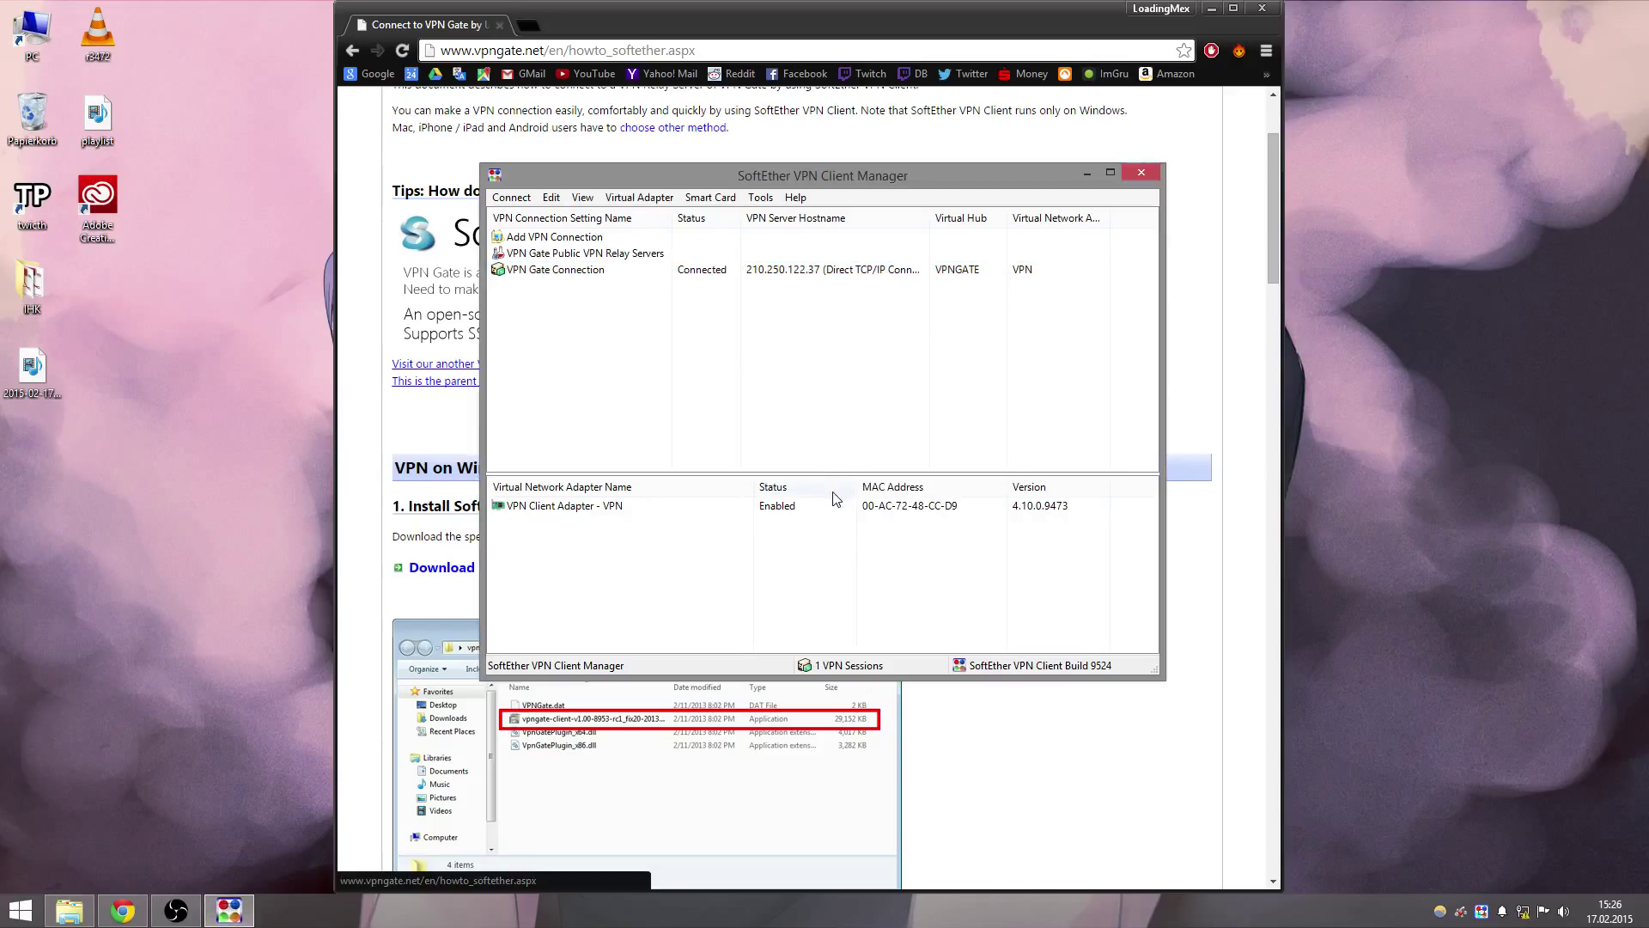
click(773, 271)
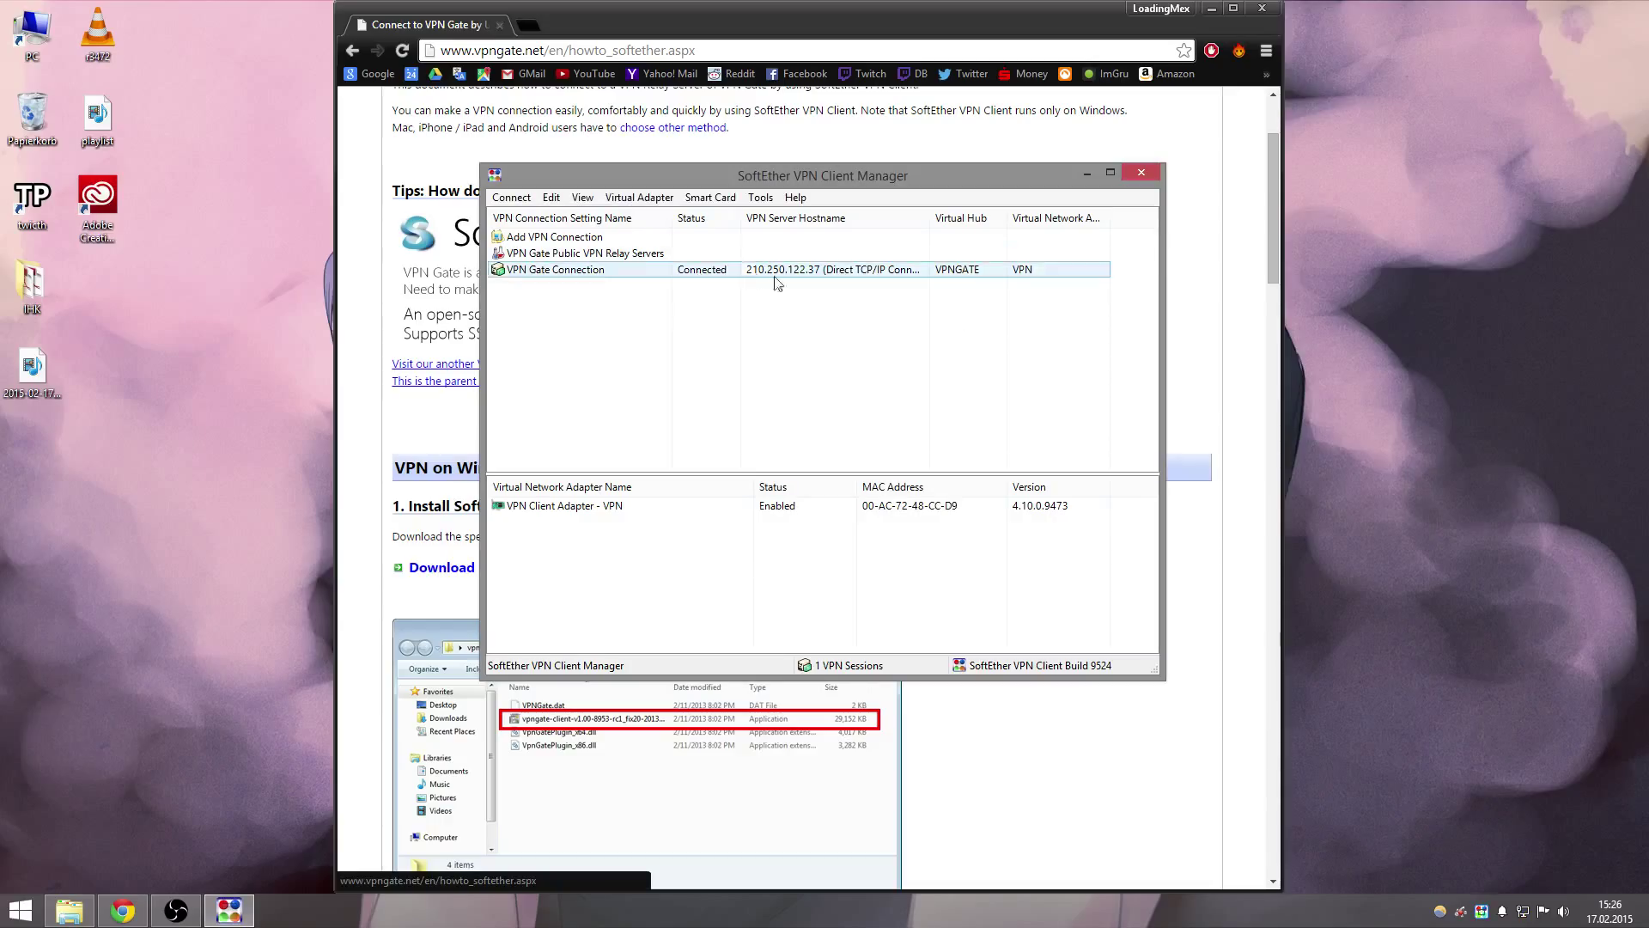
Check on whereisip.net that the IP is now 210.250.122.37 in Japan, then close that tab
click(497, 49)
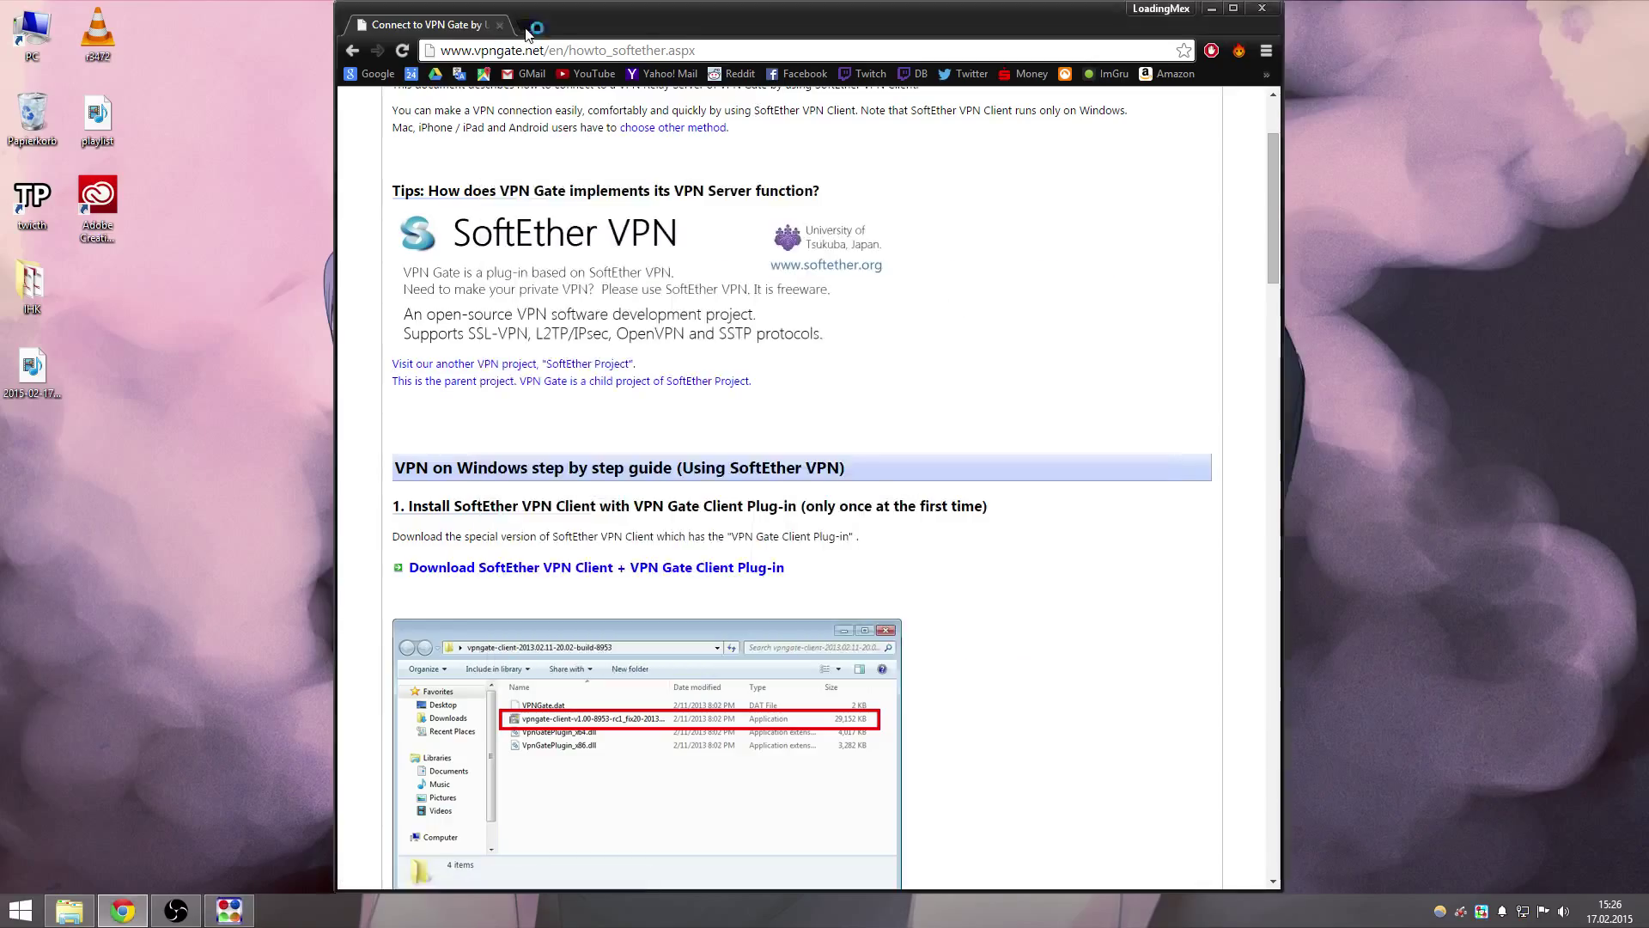
text(wz)
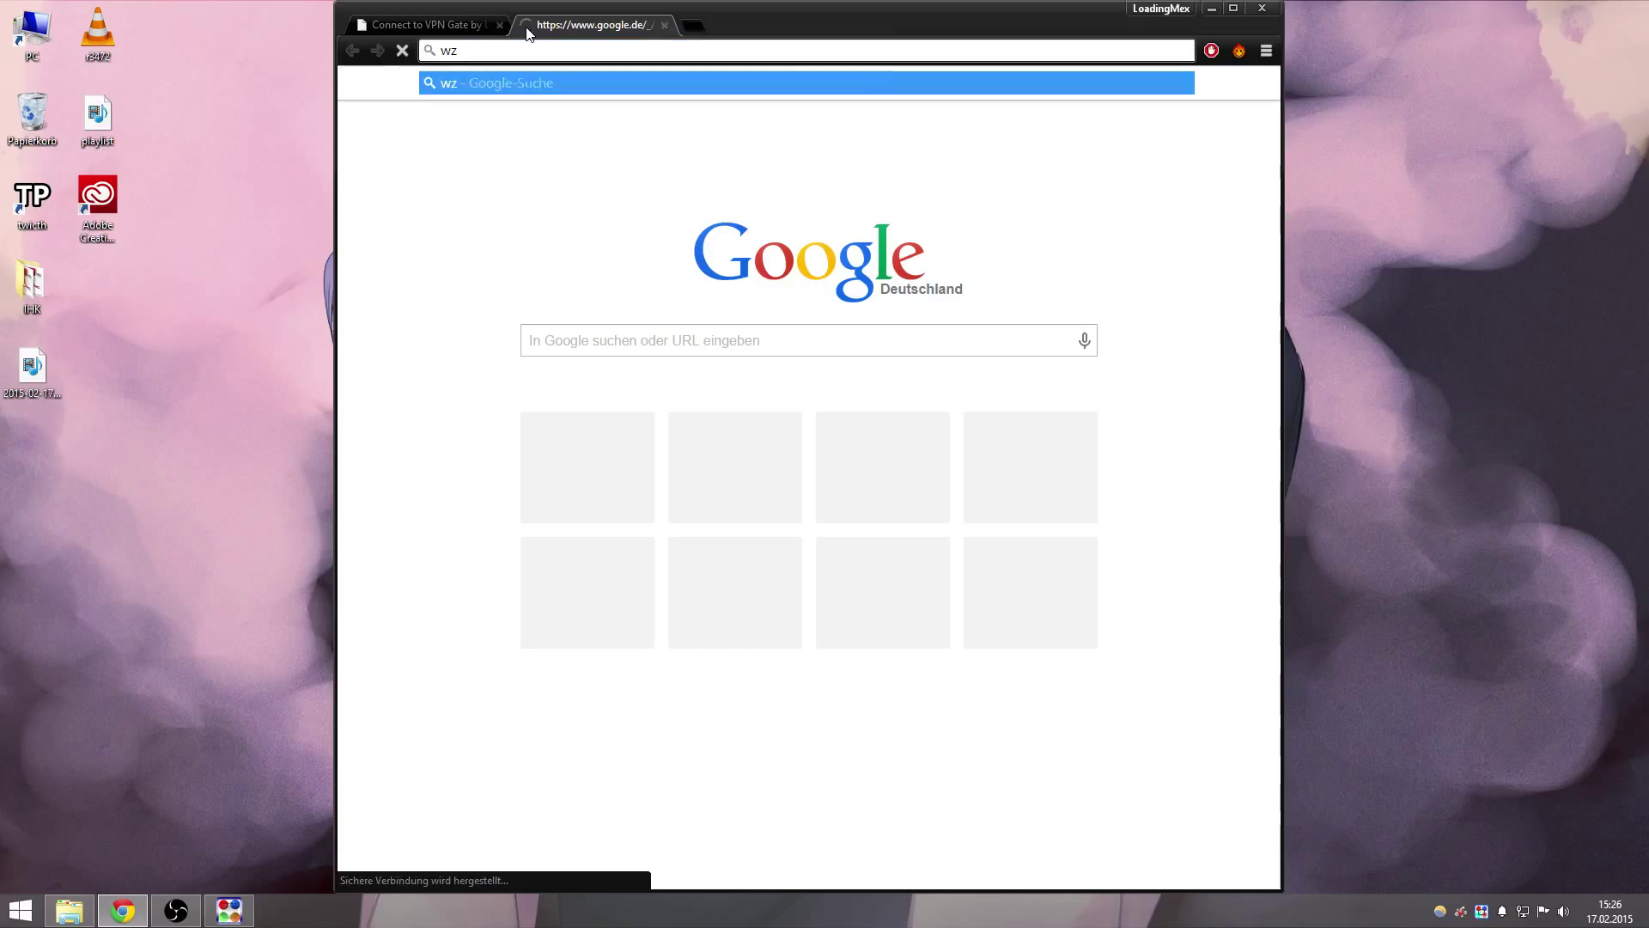
key(BackSpace)
key(BackSpace)
text(eh)
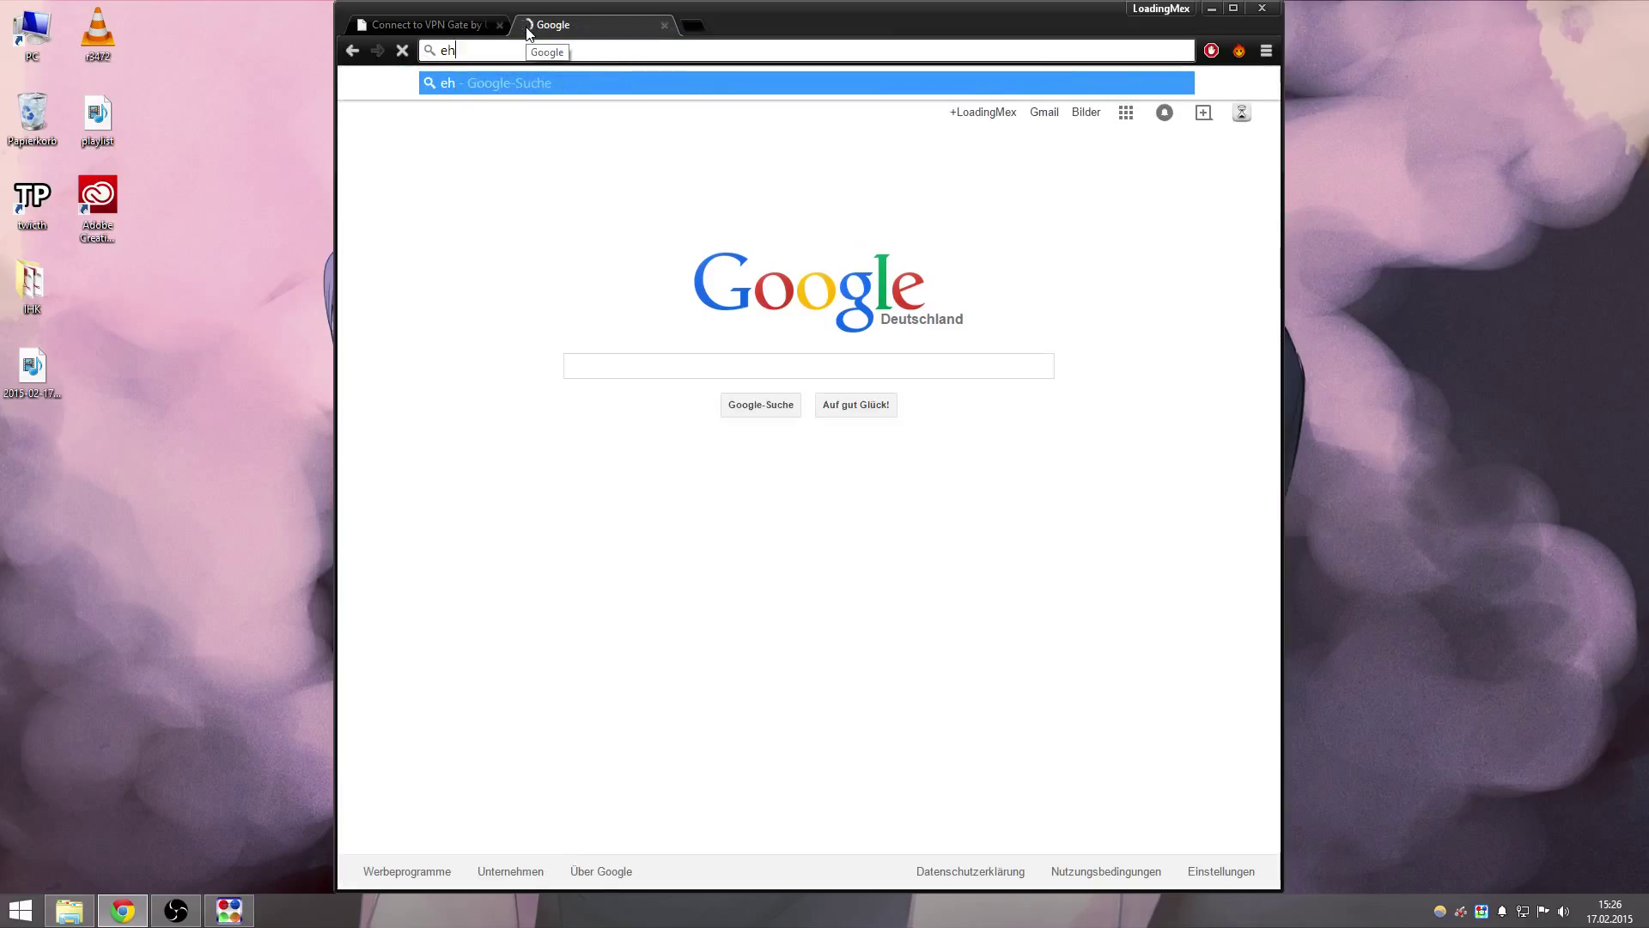
key(BackSpace)
key(BackSpace)
text(whatismyip.com)
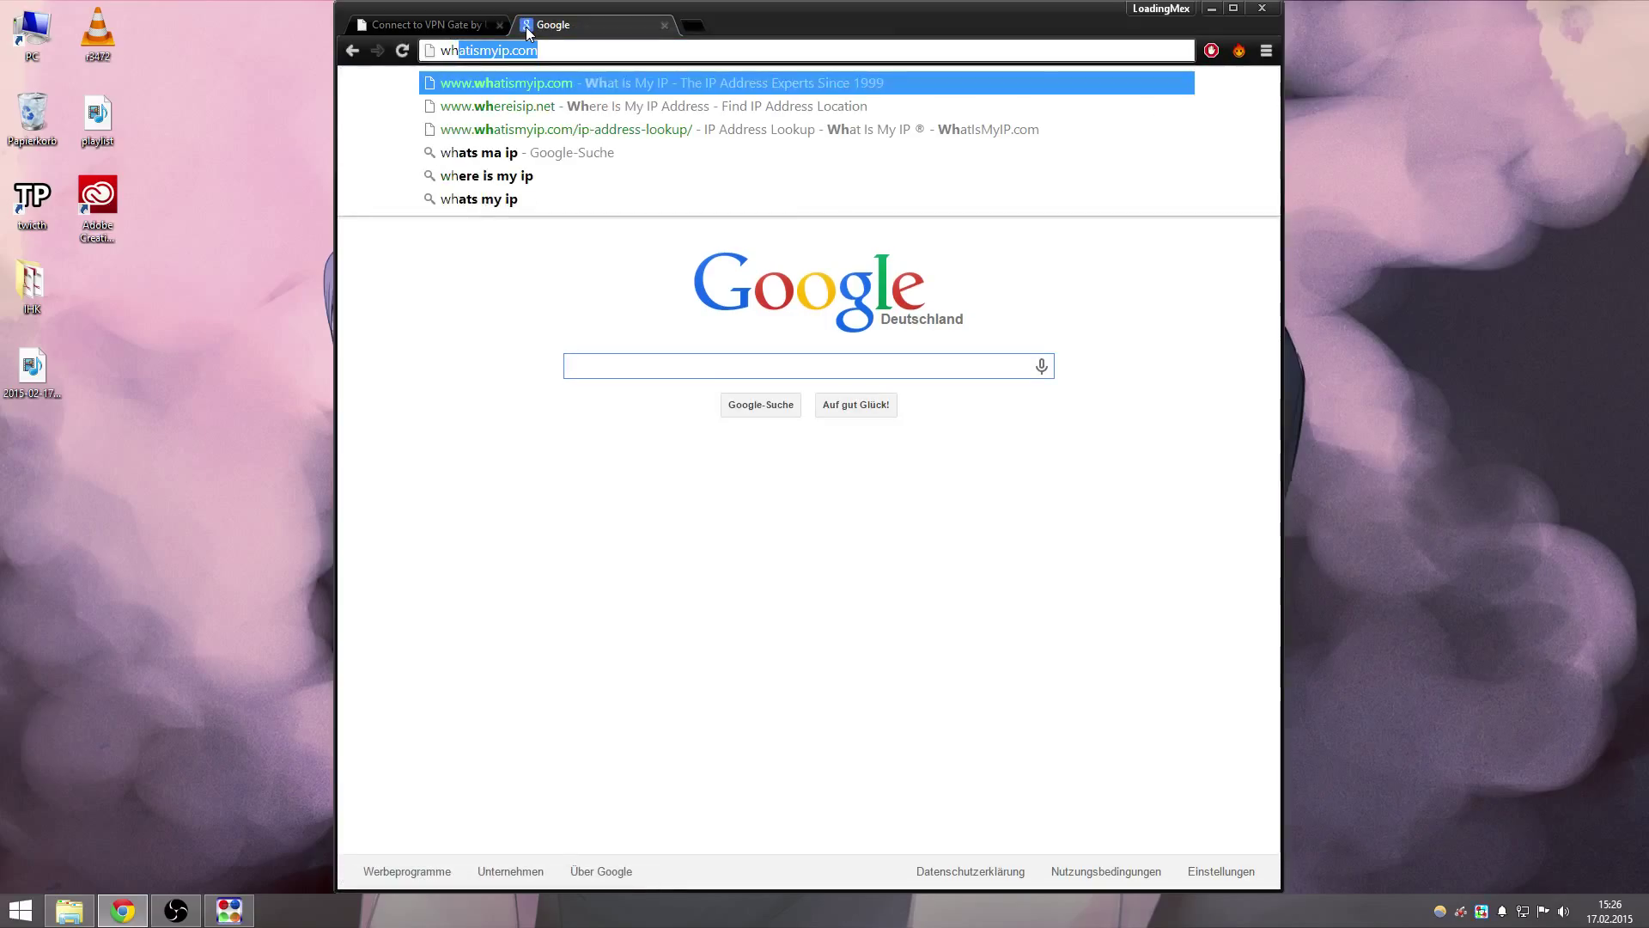
key(Down)
key(Return)
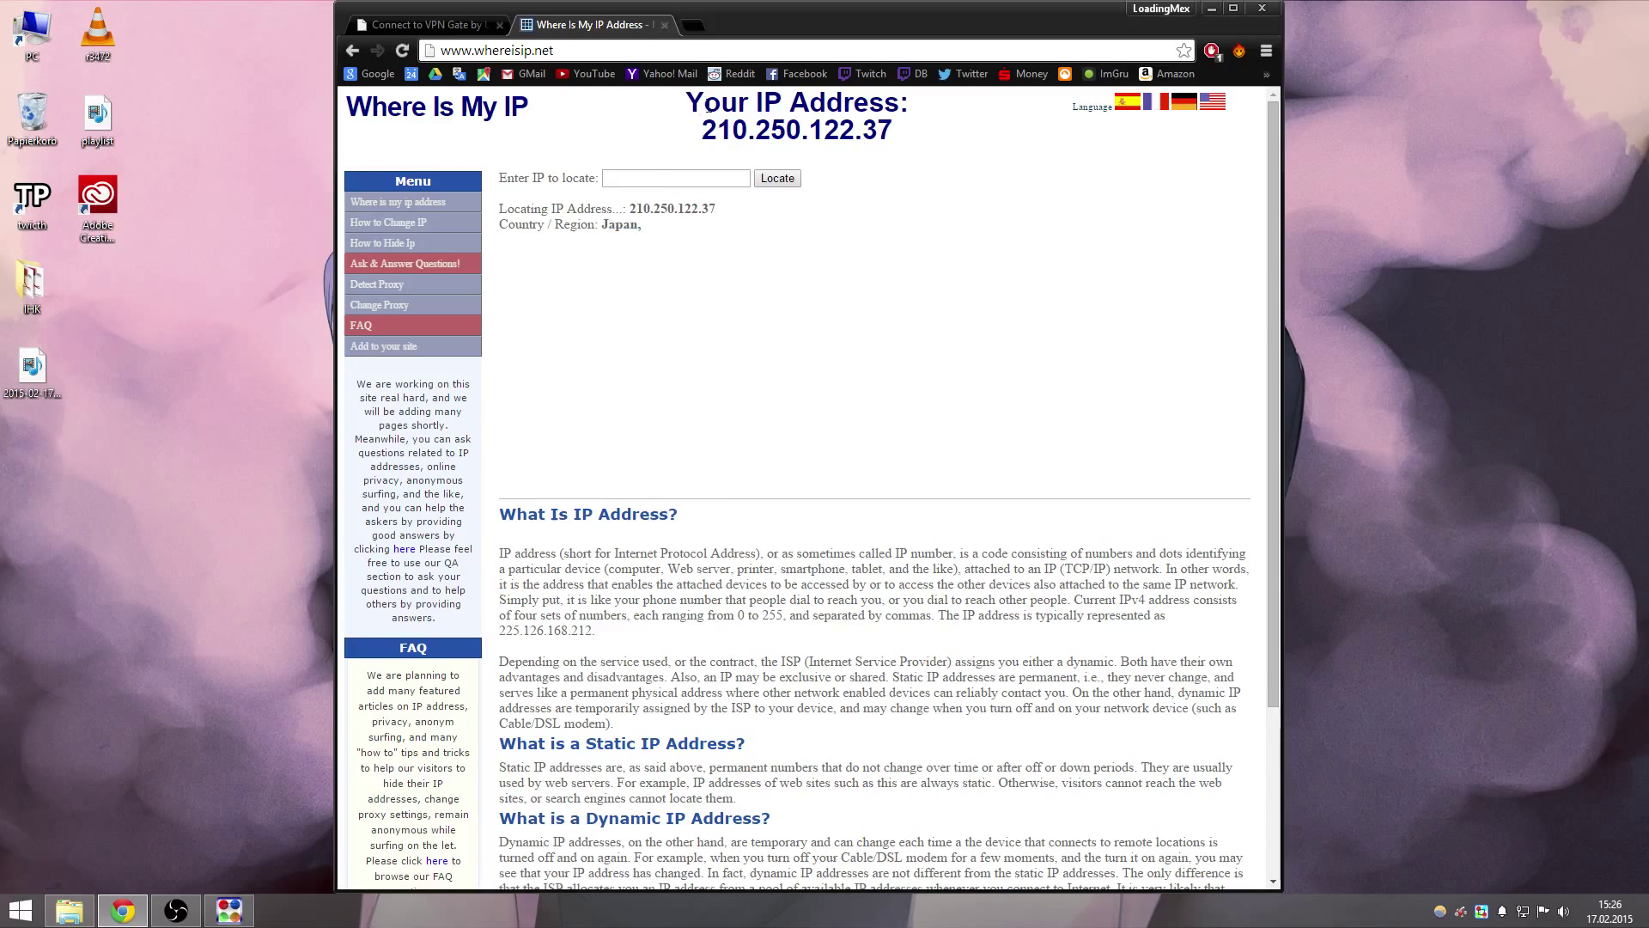
scroll(789, 196, down, 3)
scroll(789, 196, up, 3)
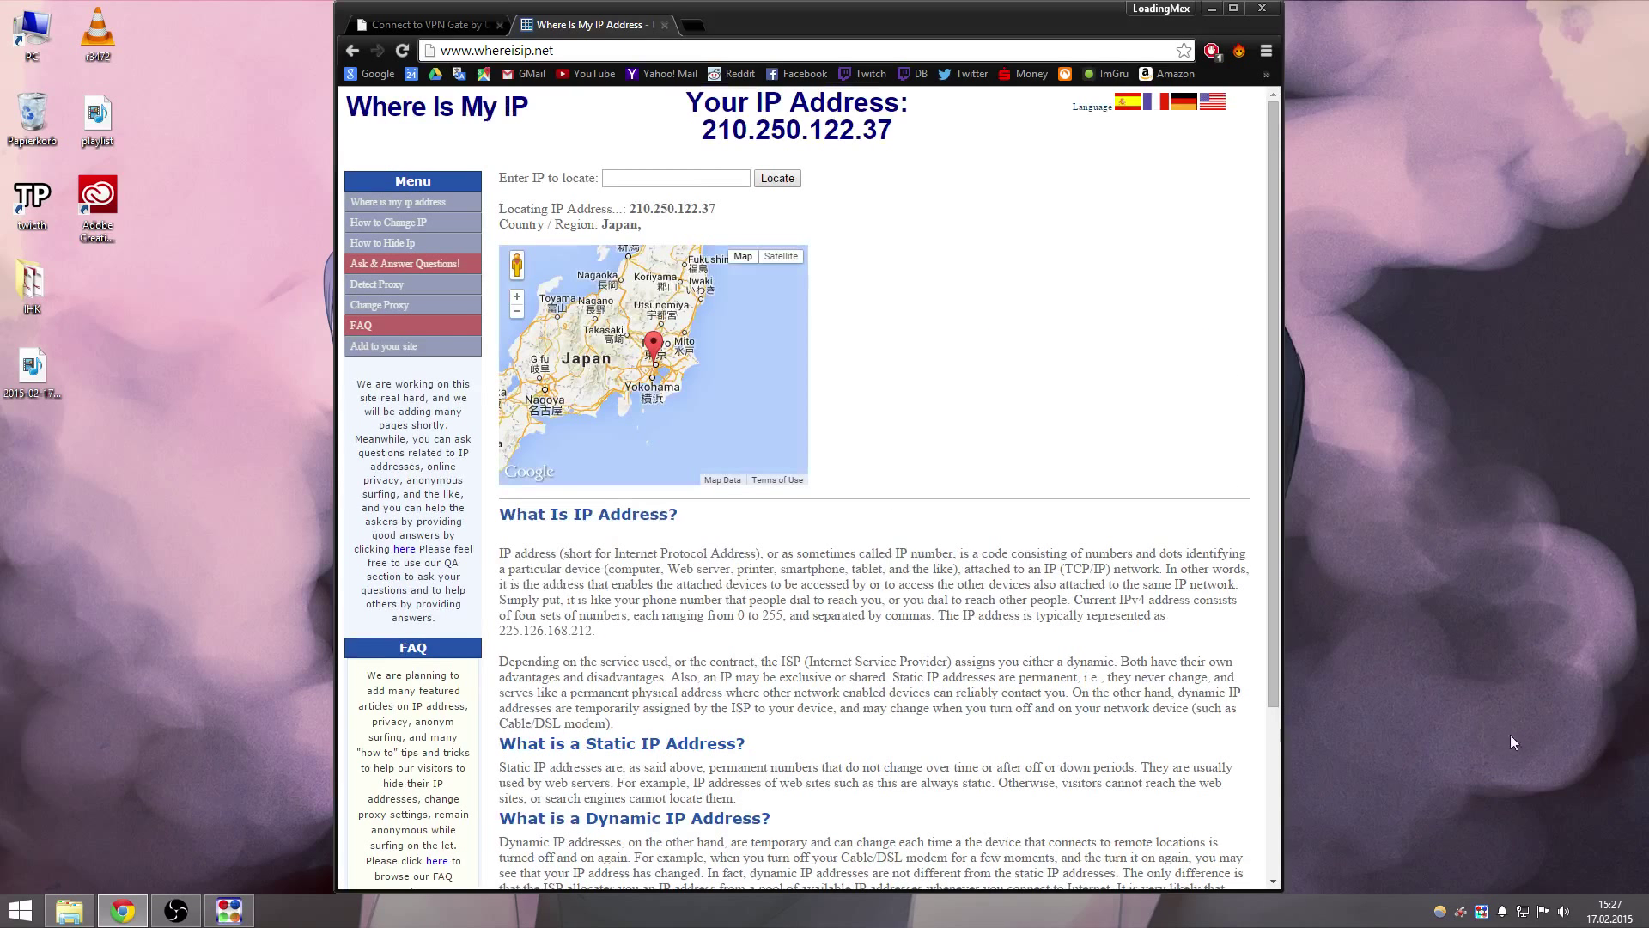
click(664, 24)
scroll(651, 425, down, 2)
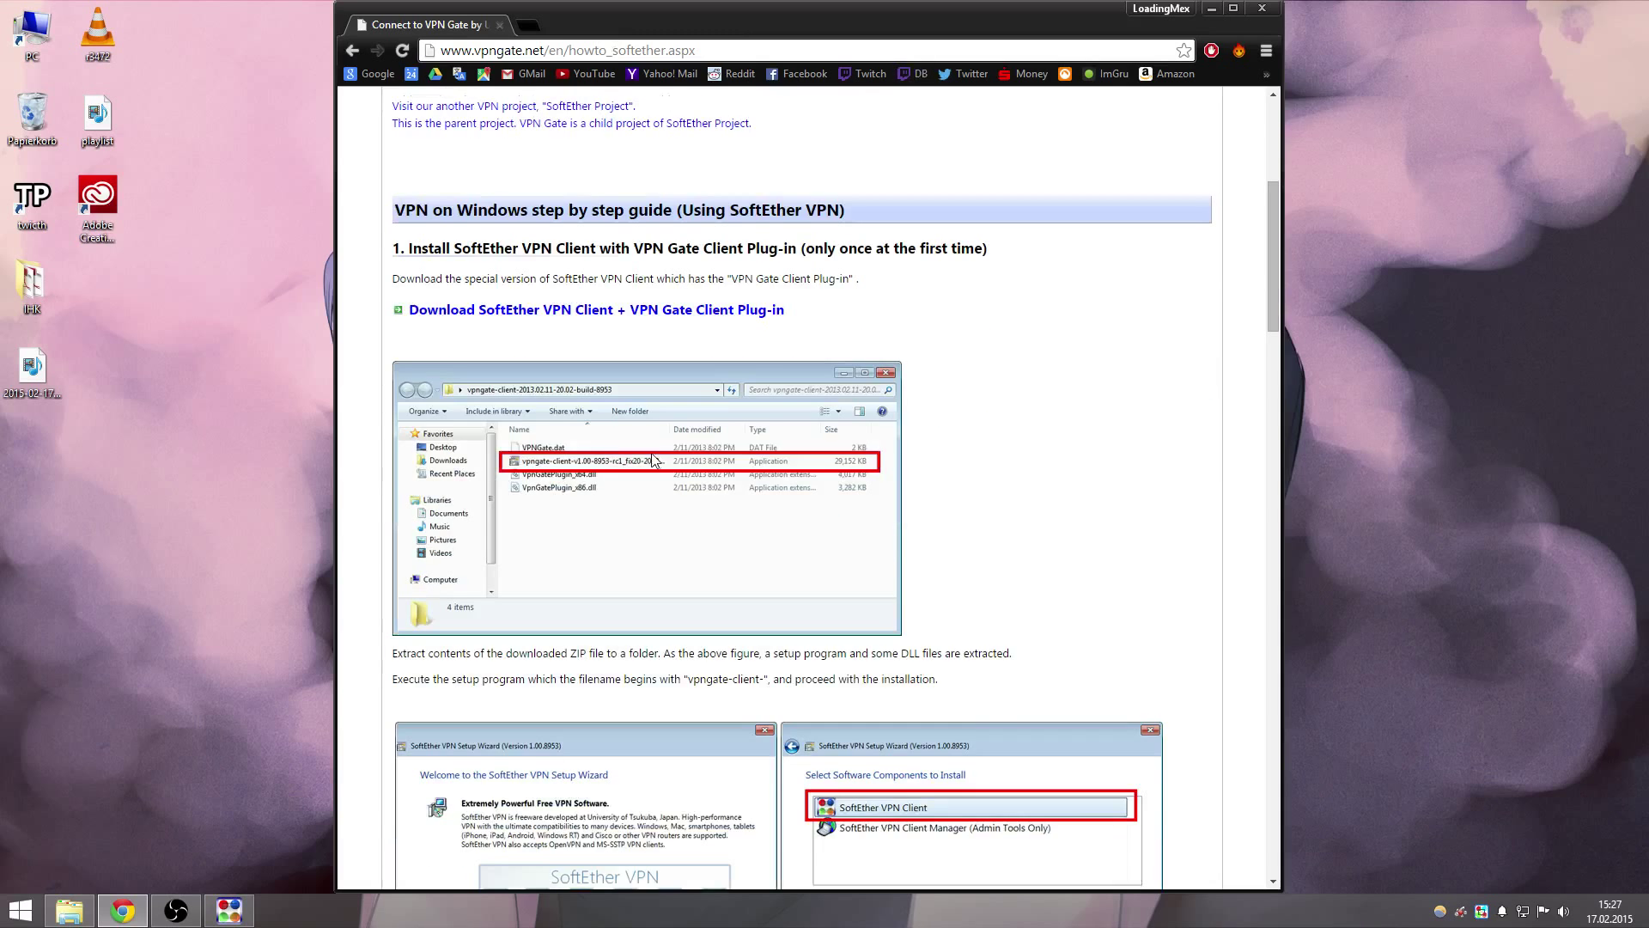
scroll(664, 458, up, 3)
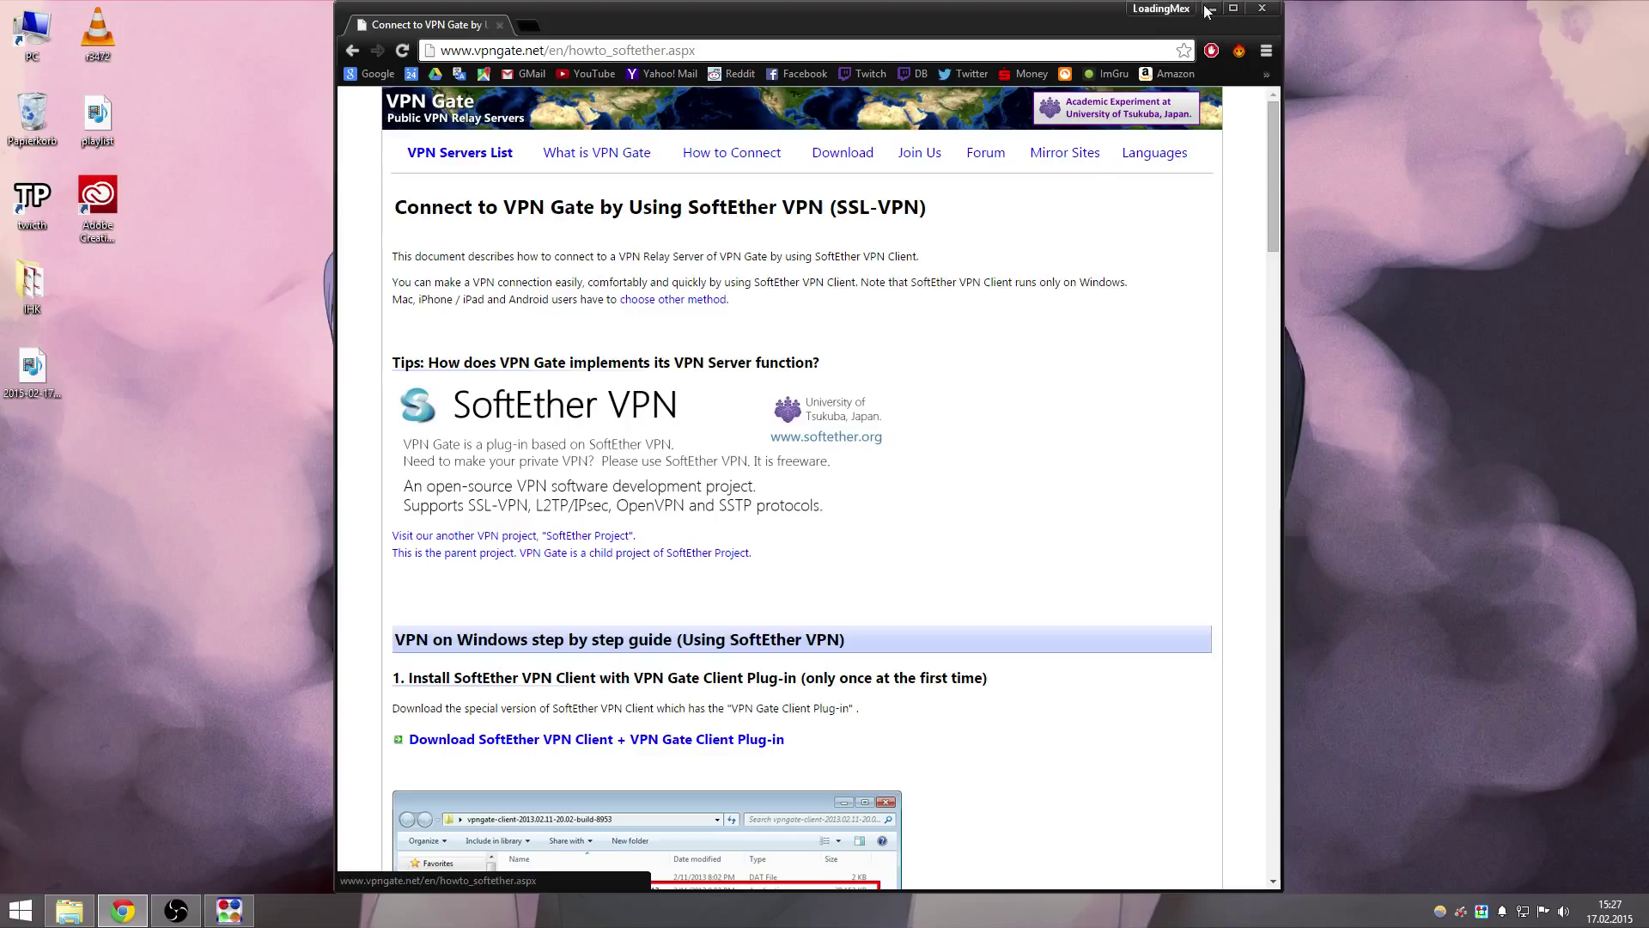
Briefly open the Hola extension panel in Chrome
click(1234, 51)
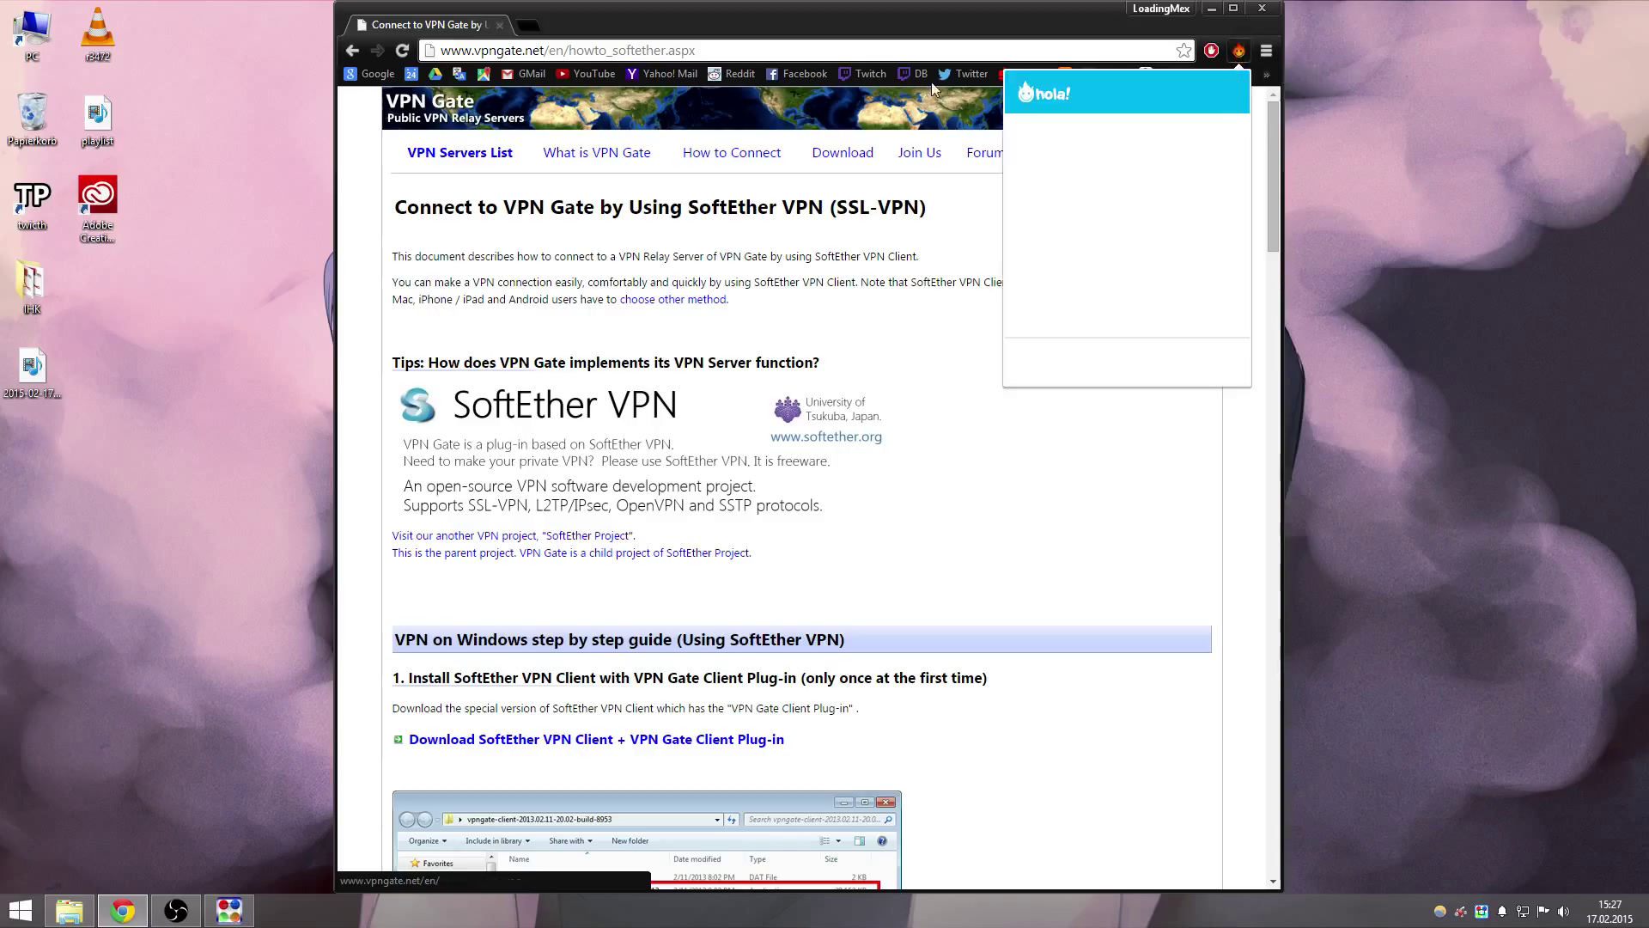
Disconnect the VPN Gate Connection in SoftEther VPN Client Manager and confirm
click(1211, 9)
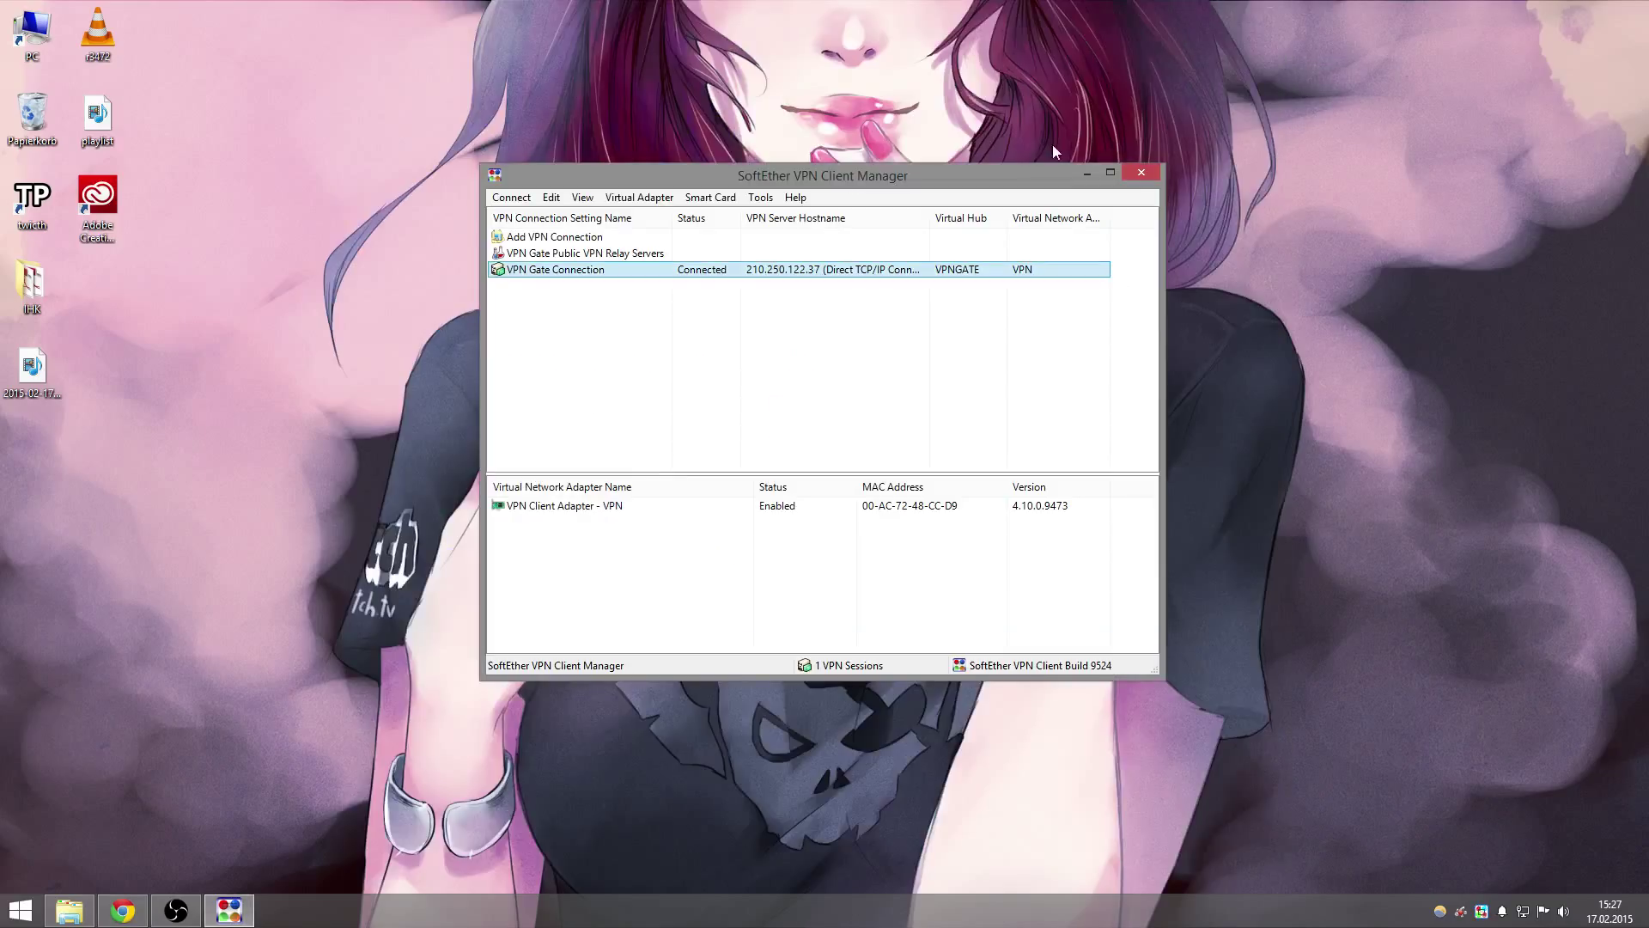
drag(770, 187, 760, 162)
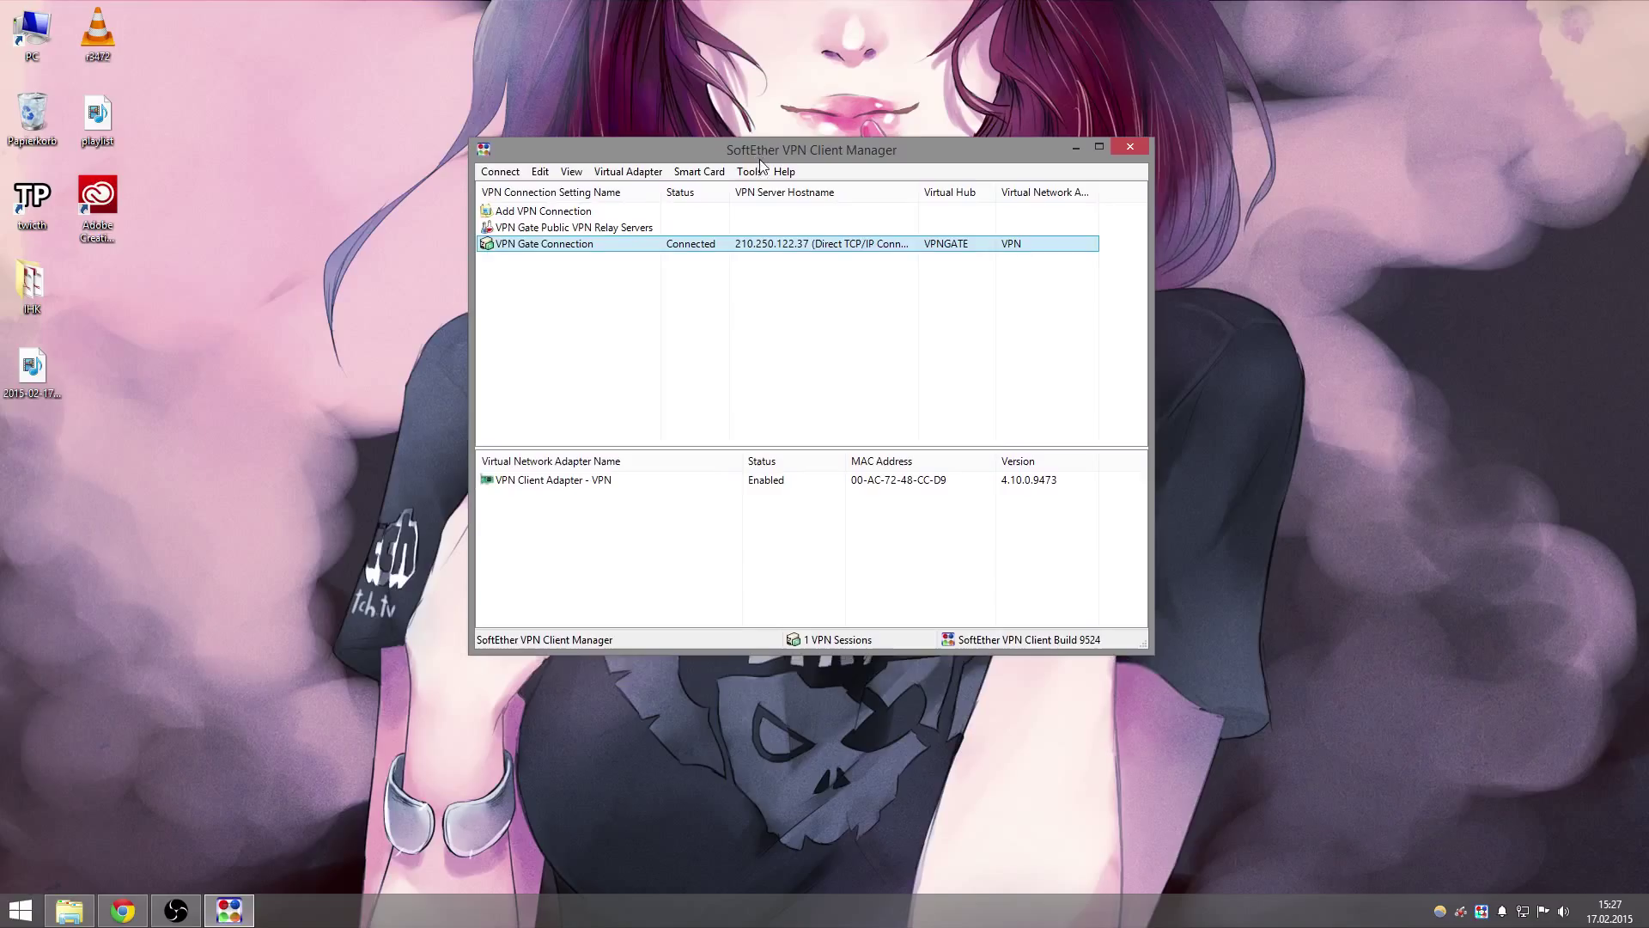
right_click(735, 241)
click(775, 309)
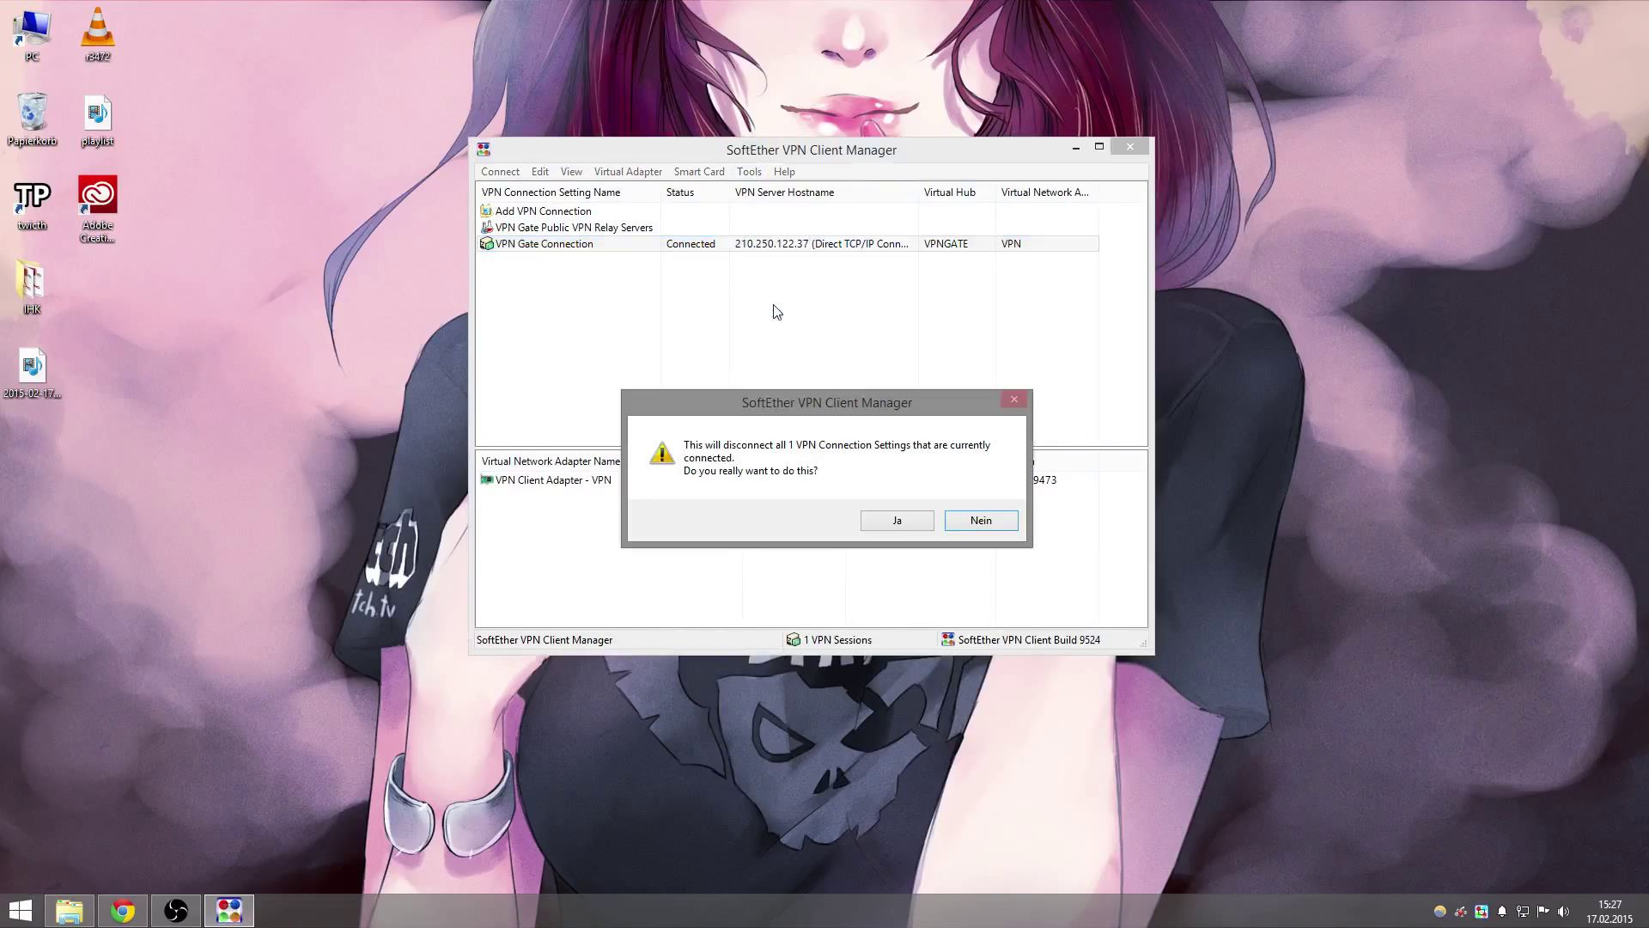
click(898, 518)
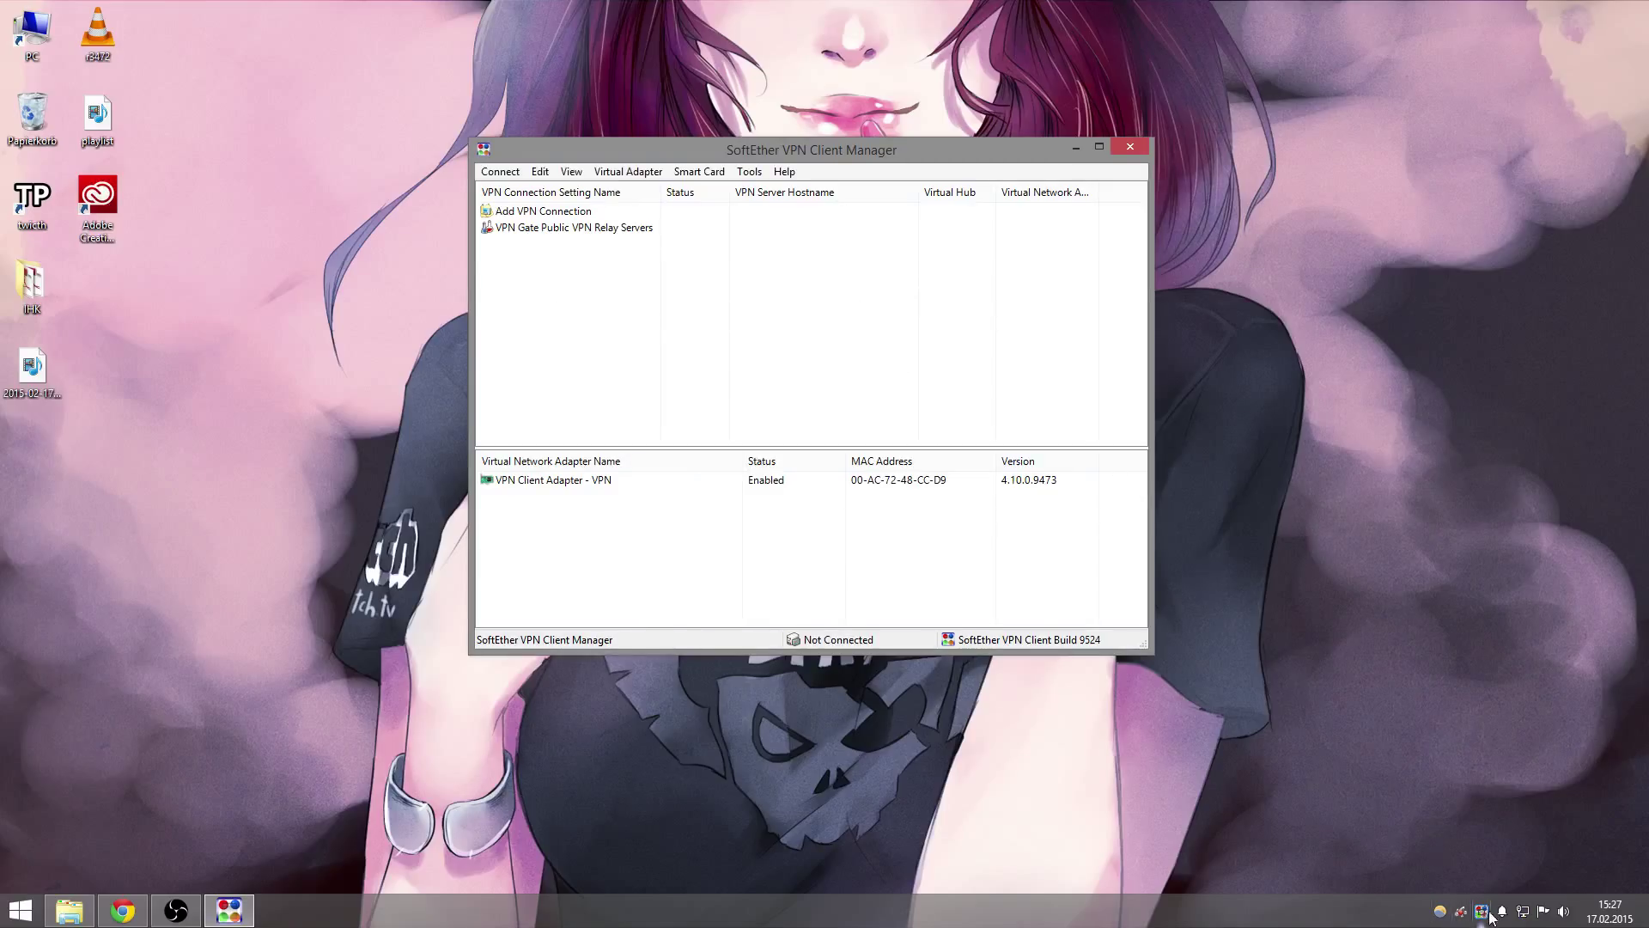
Exit SoftEther VPN Client Manager from the tray icon and confirm
right_click(1491, 916)
click(1507, 905)
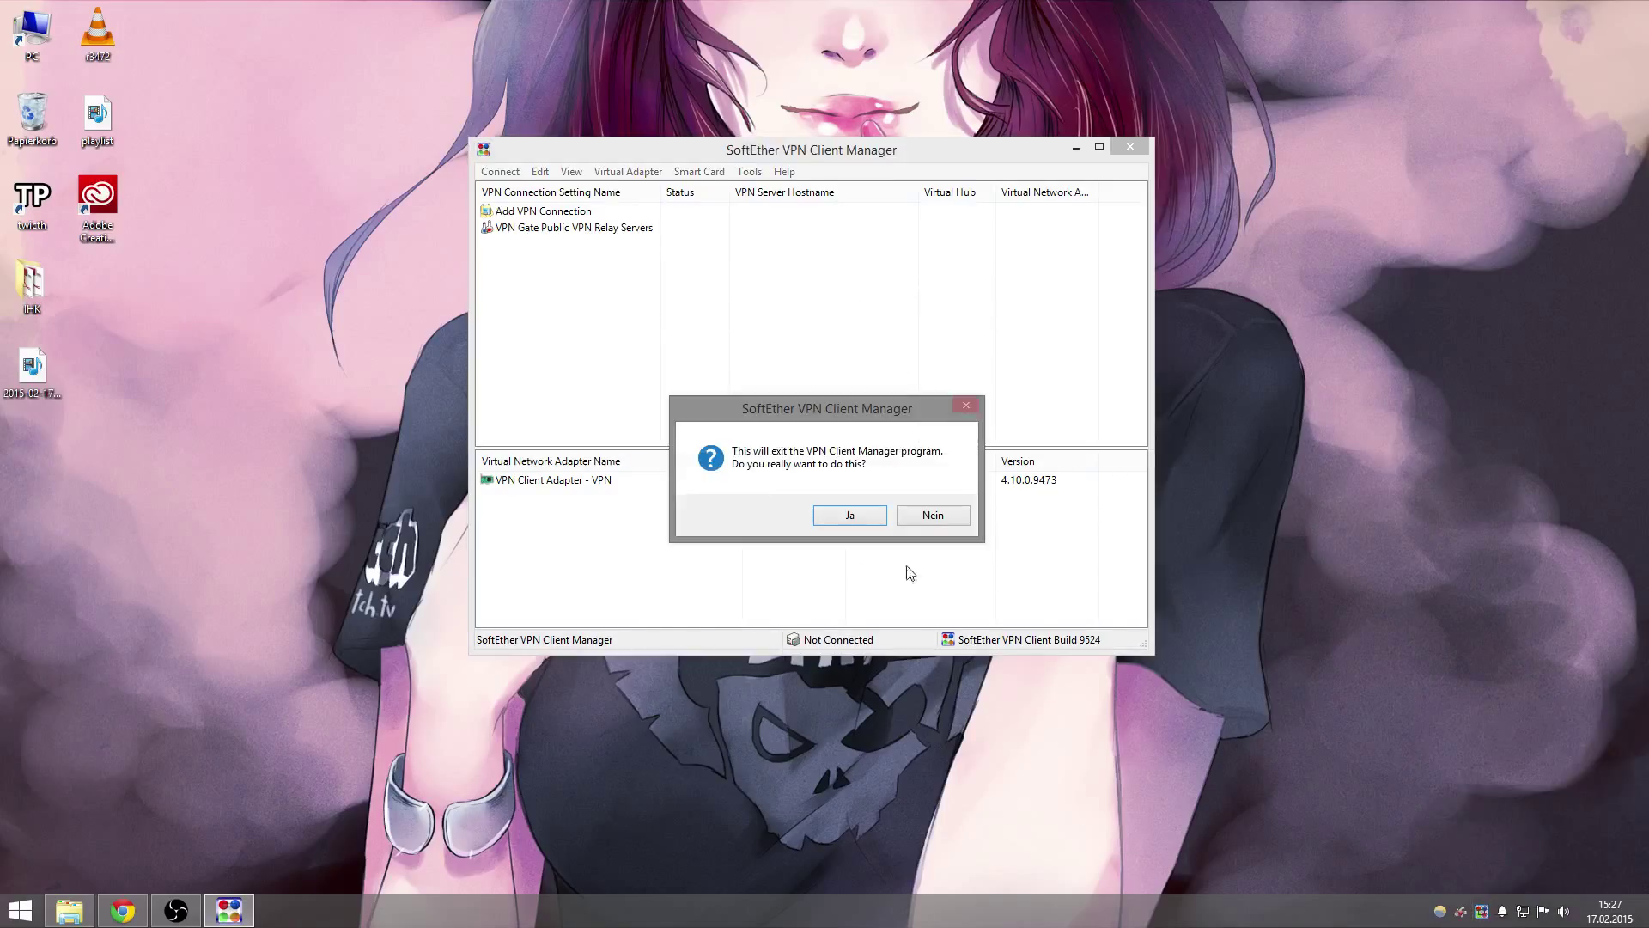
click(870, 520)
Confirm on whereisip.net that the IP is back to 178.7.238.221 in Germany, then close that tab
click(123, 911)
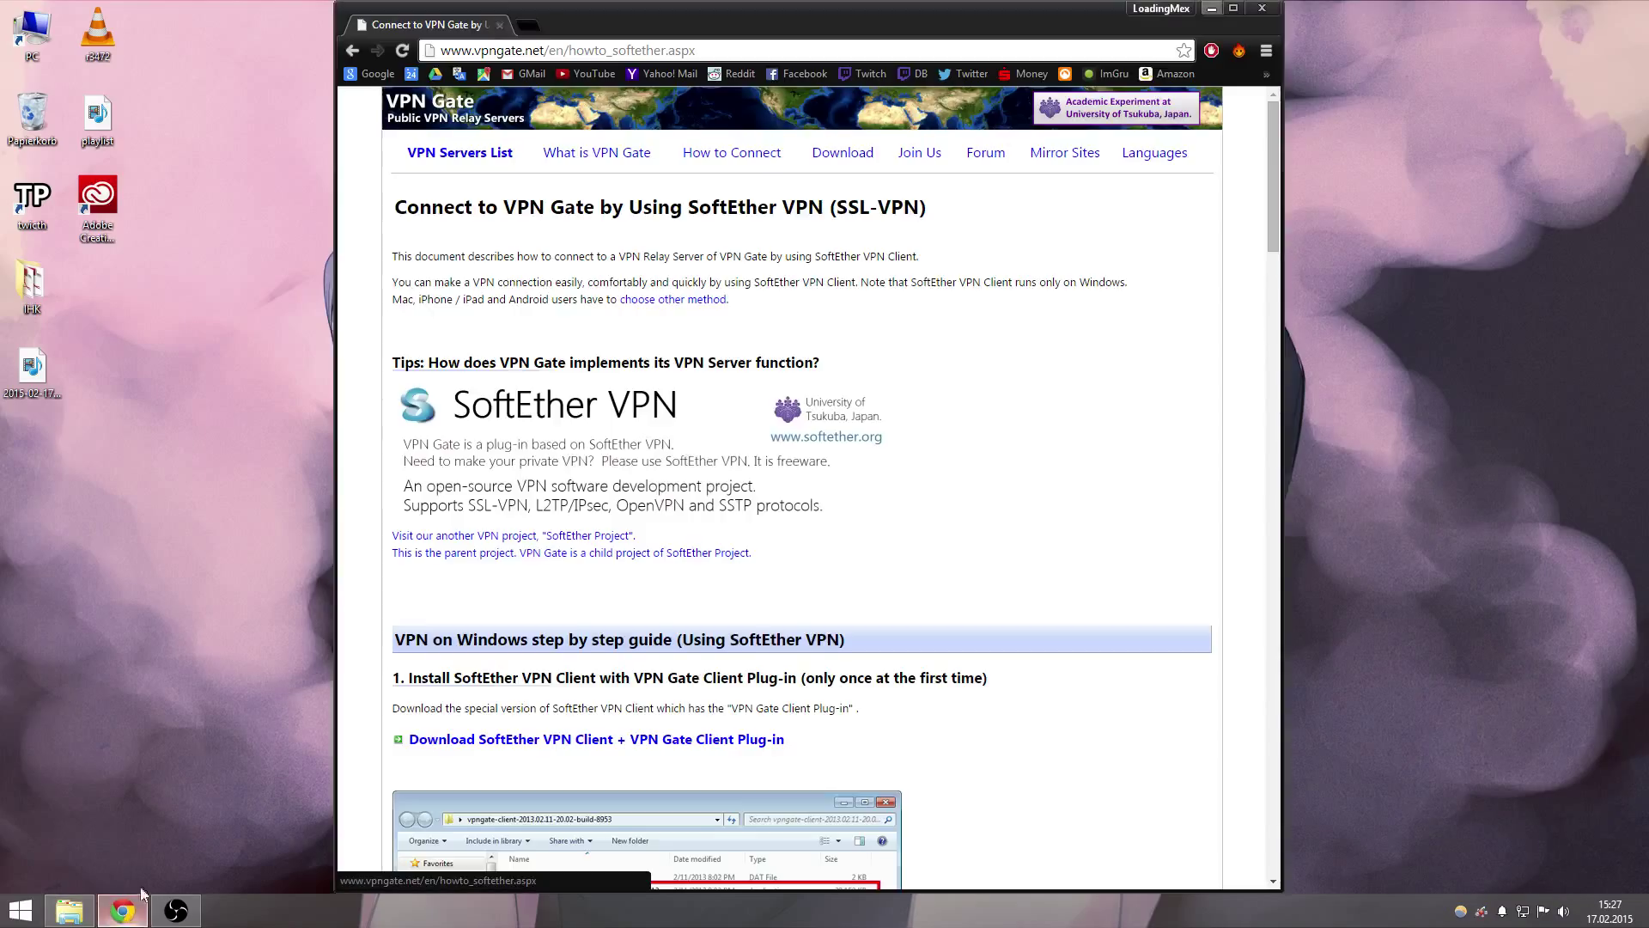
click(529, 26)
text(wh)
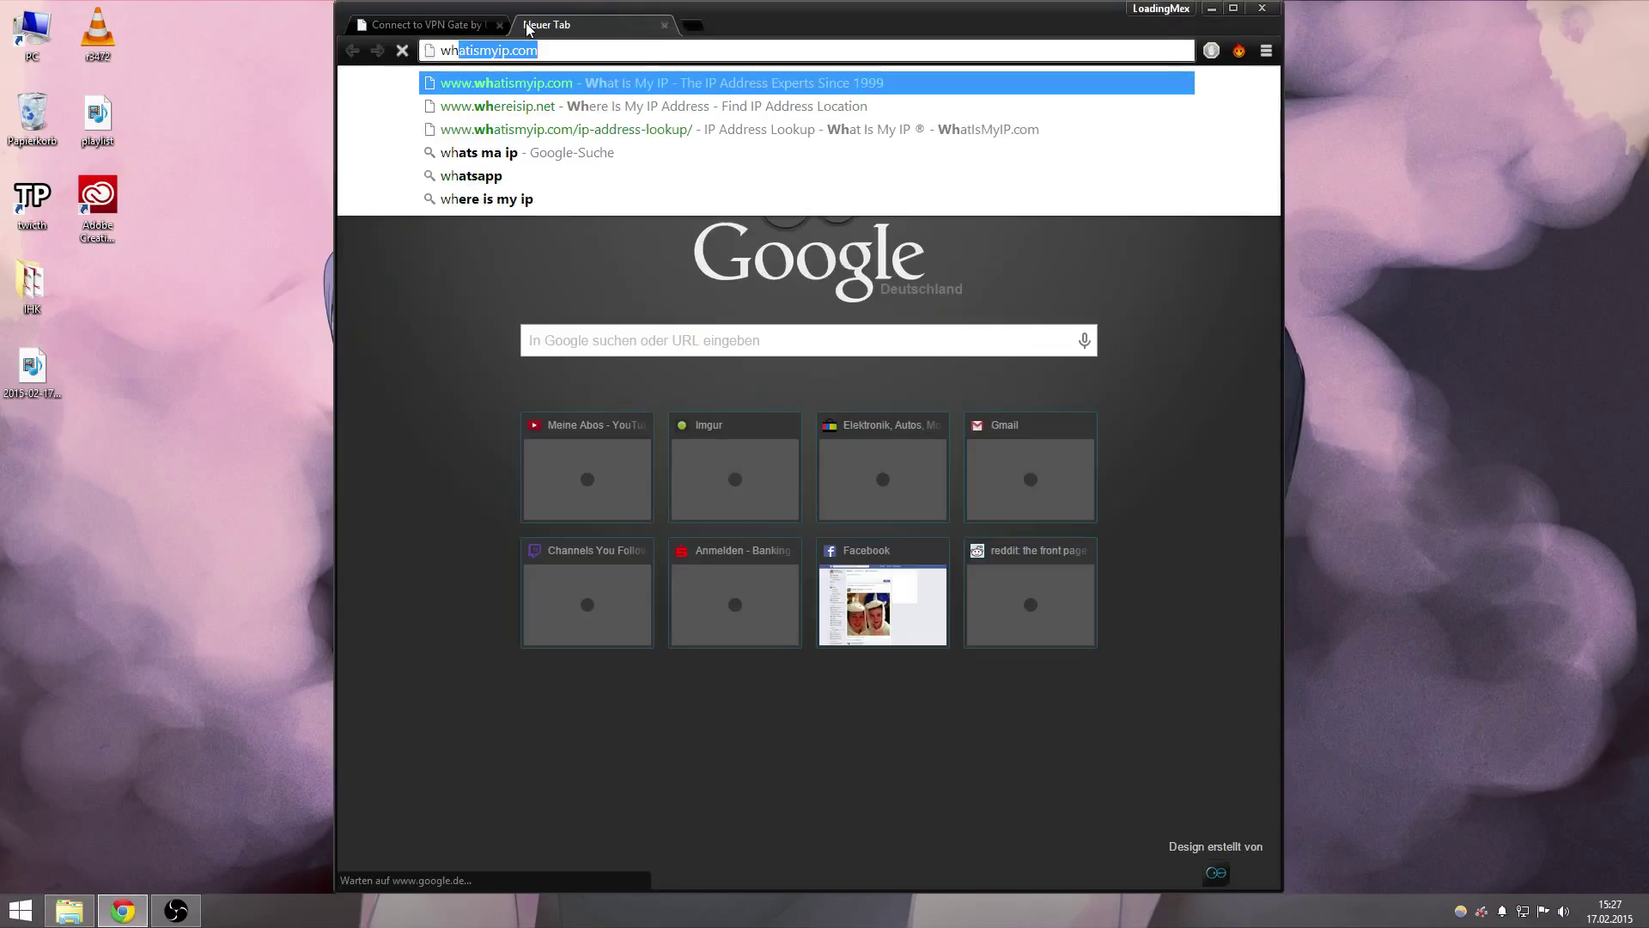
key(Down)
key(Return)
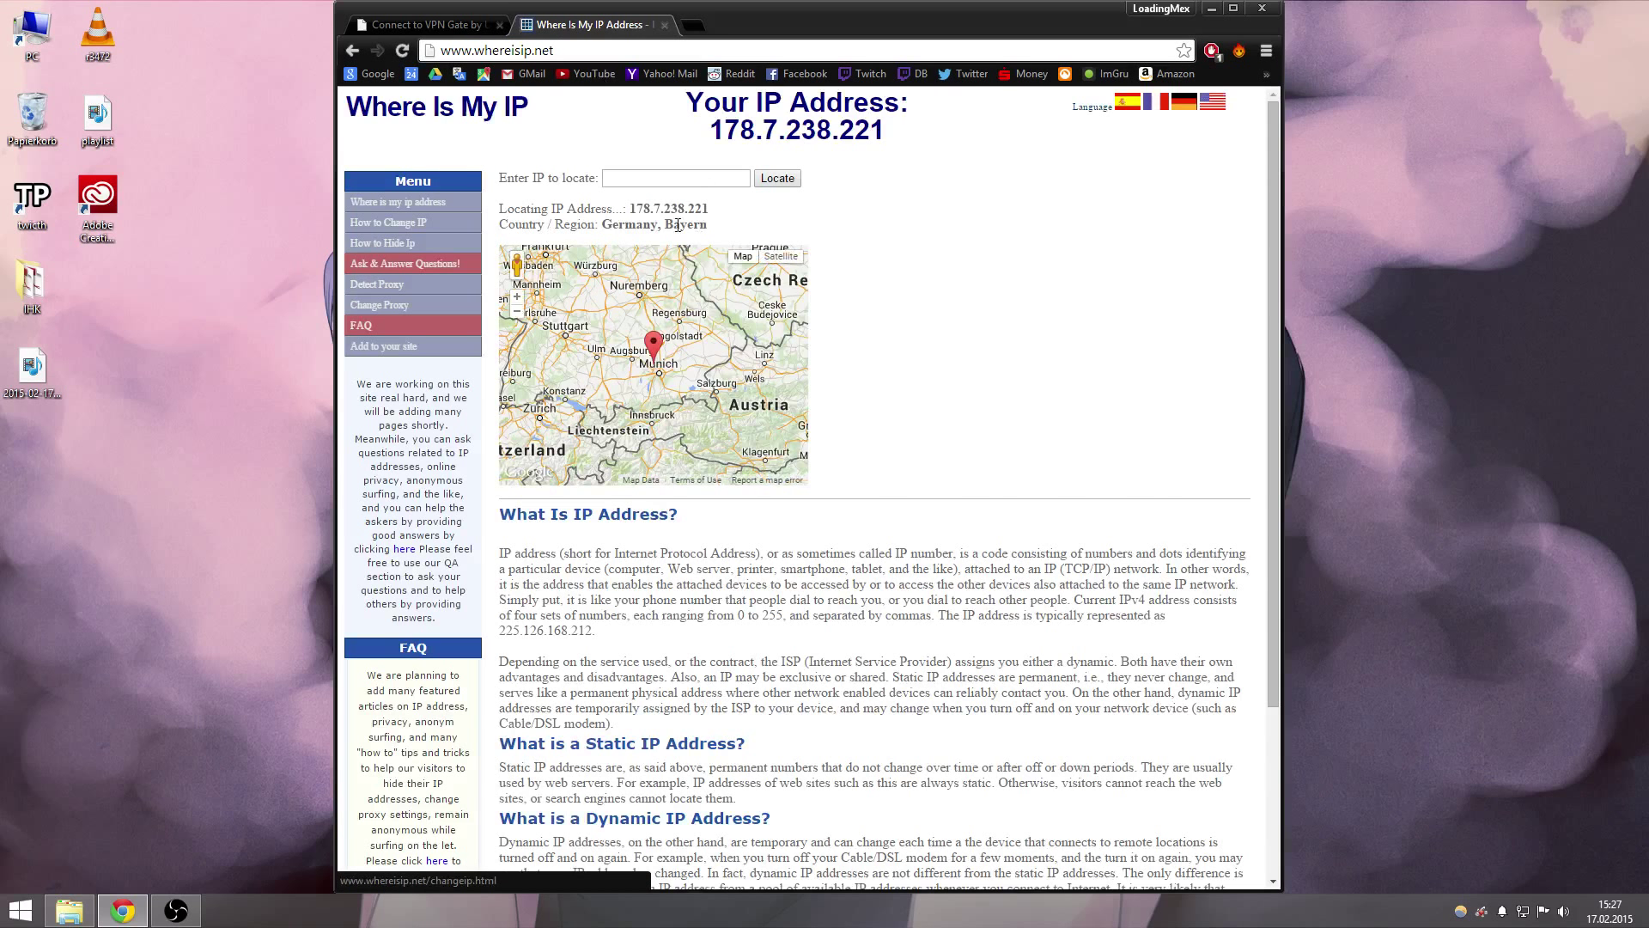
scroll(831, 249, down, 1)
click(662, 25)
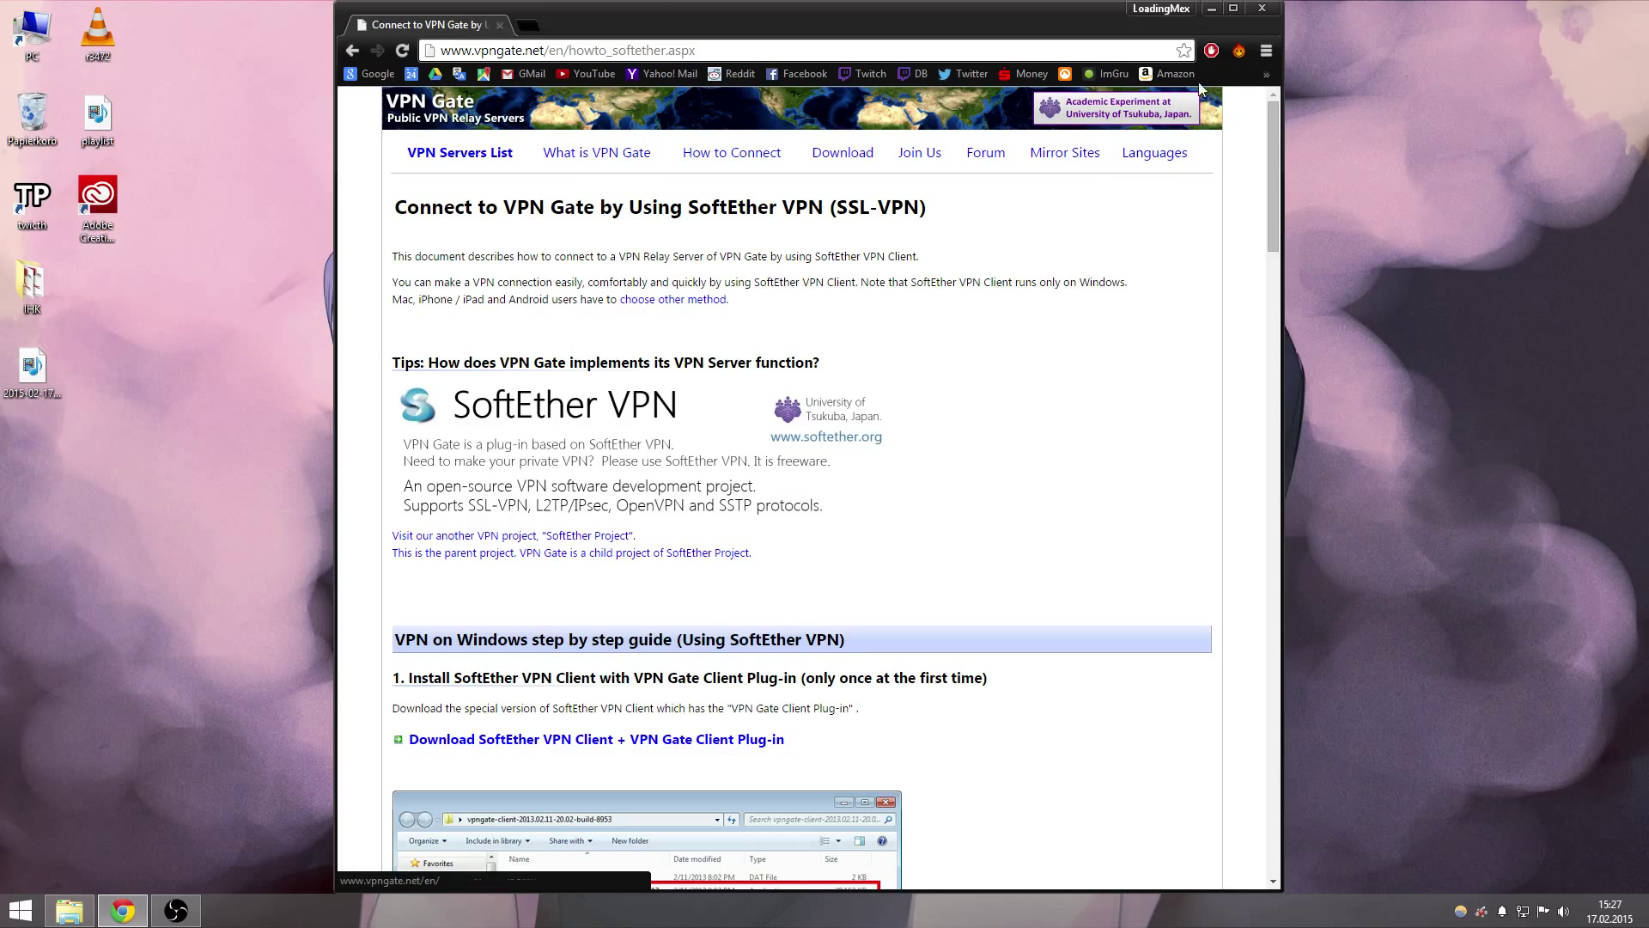
scroll(980, 299, down, 2)
scroll(976, 301, down, 4)
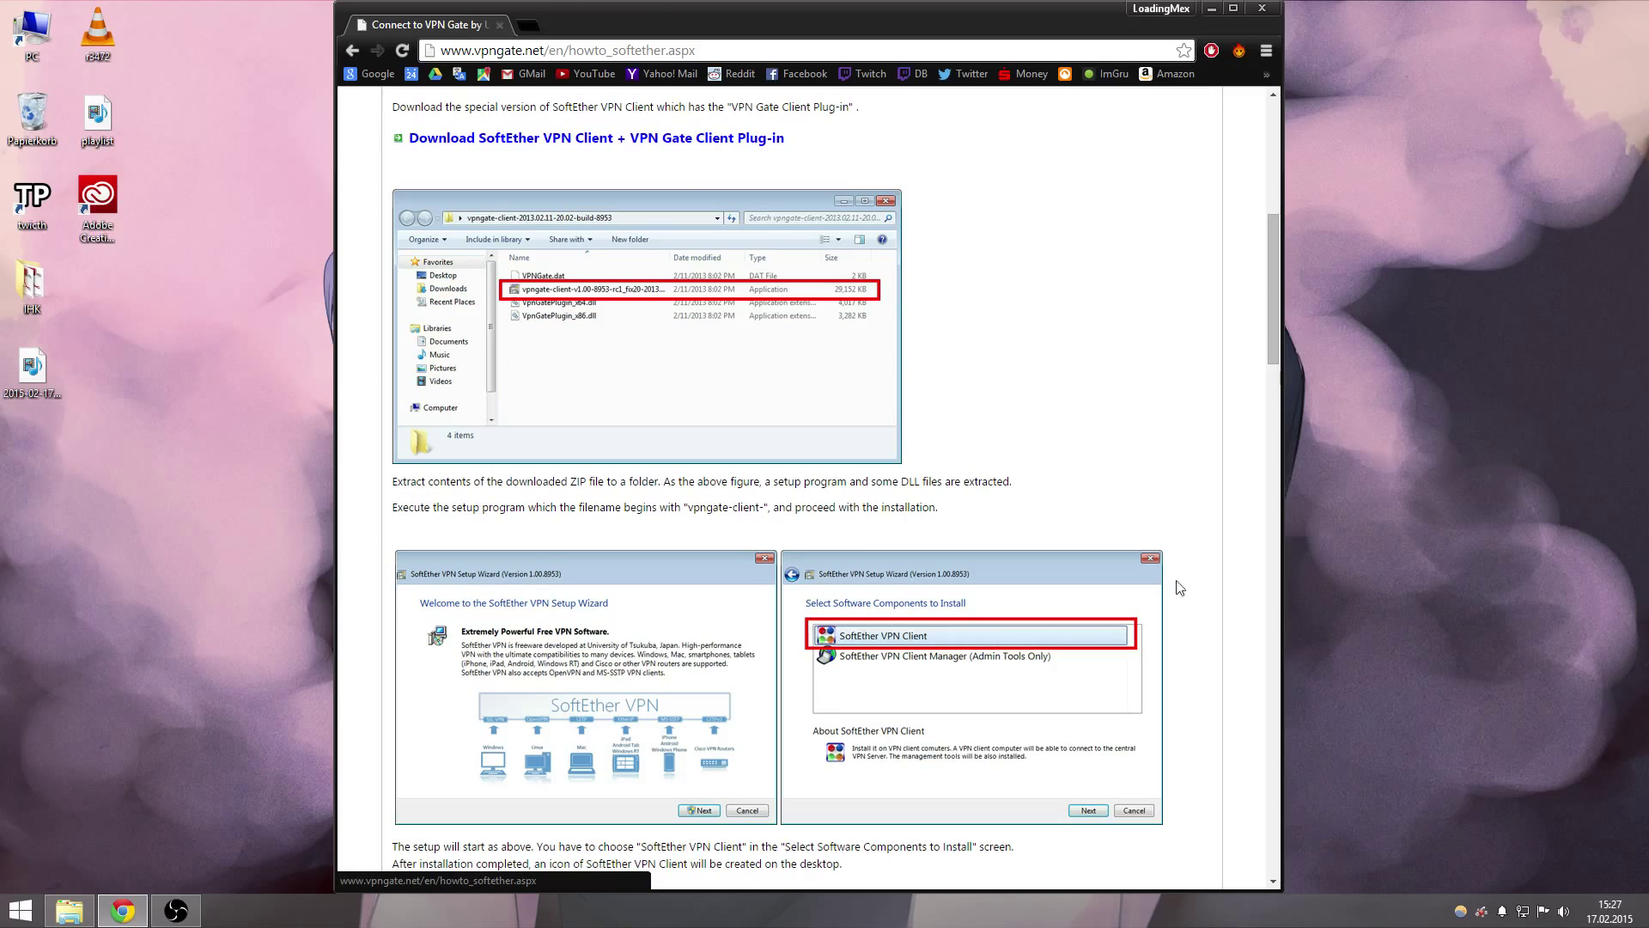
scroll(1178, 581, down, 3)
scroll(1173, 641, down, 4)
scroll(1167, 553, up, 2)
scroll(1164, 468, up, 10)
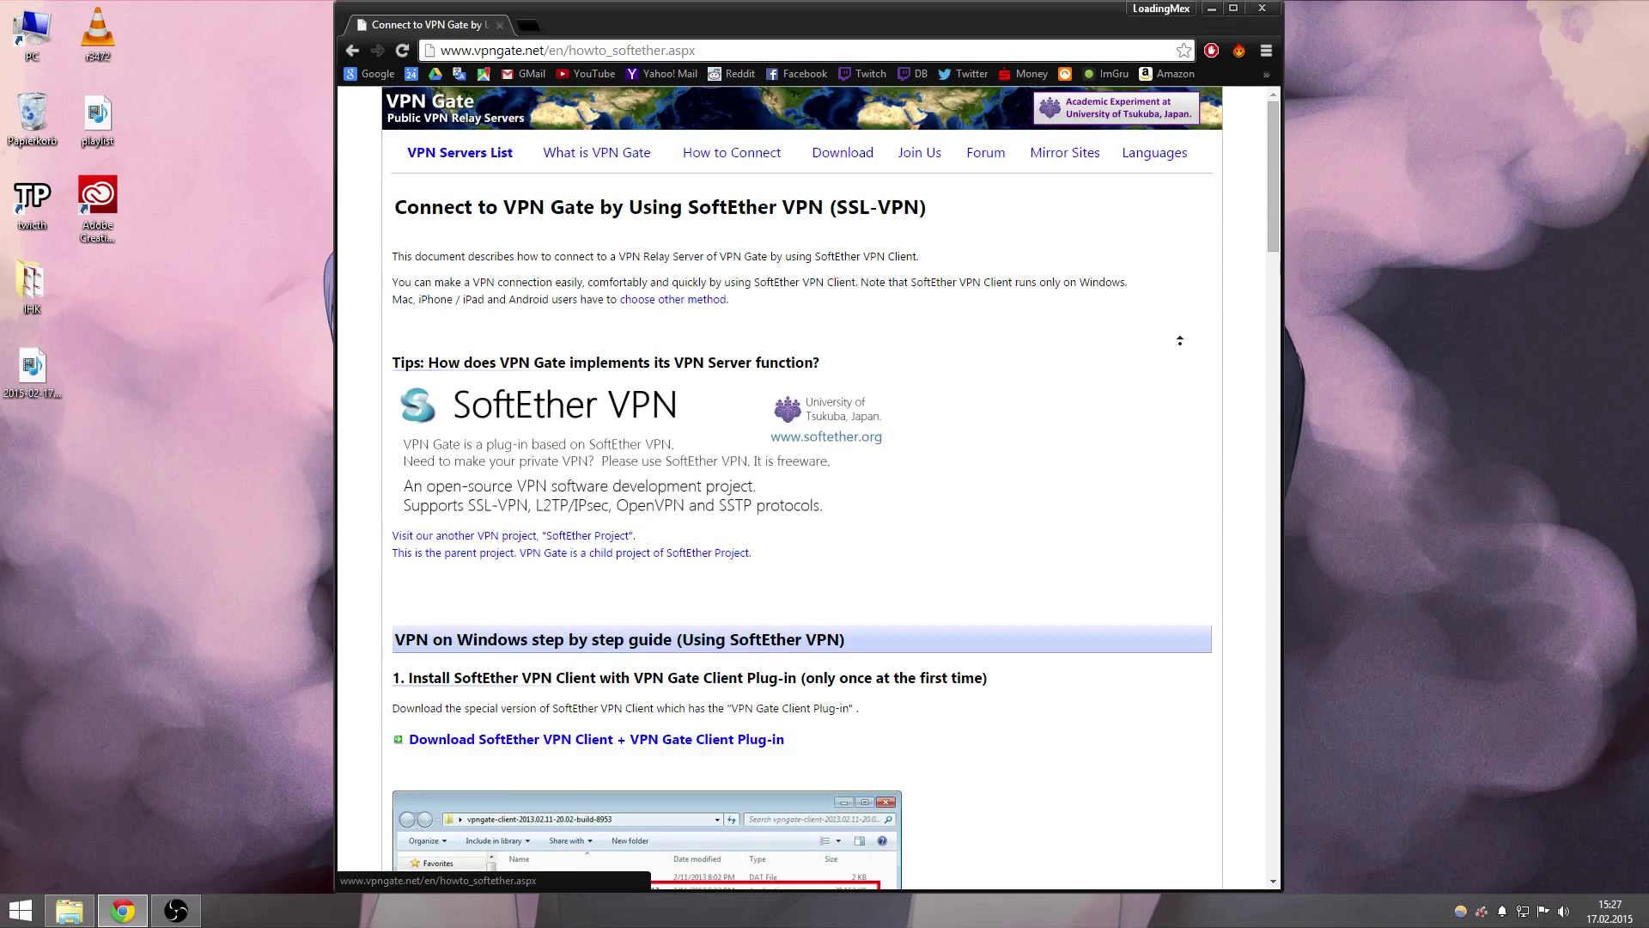
Close the Chrome window, leaving the desktop showing
click(1262, 9)
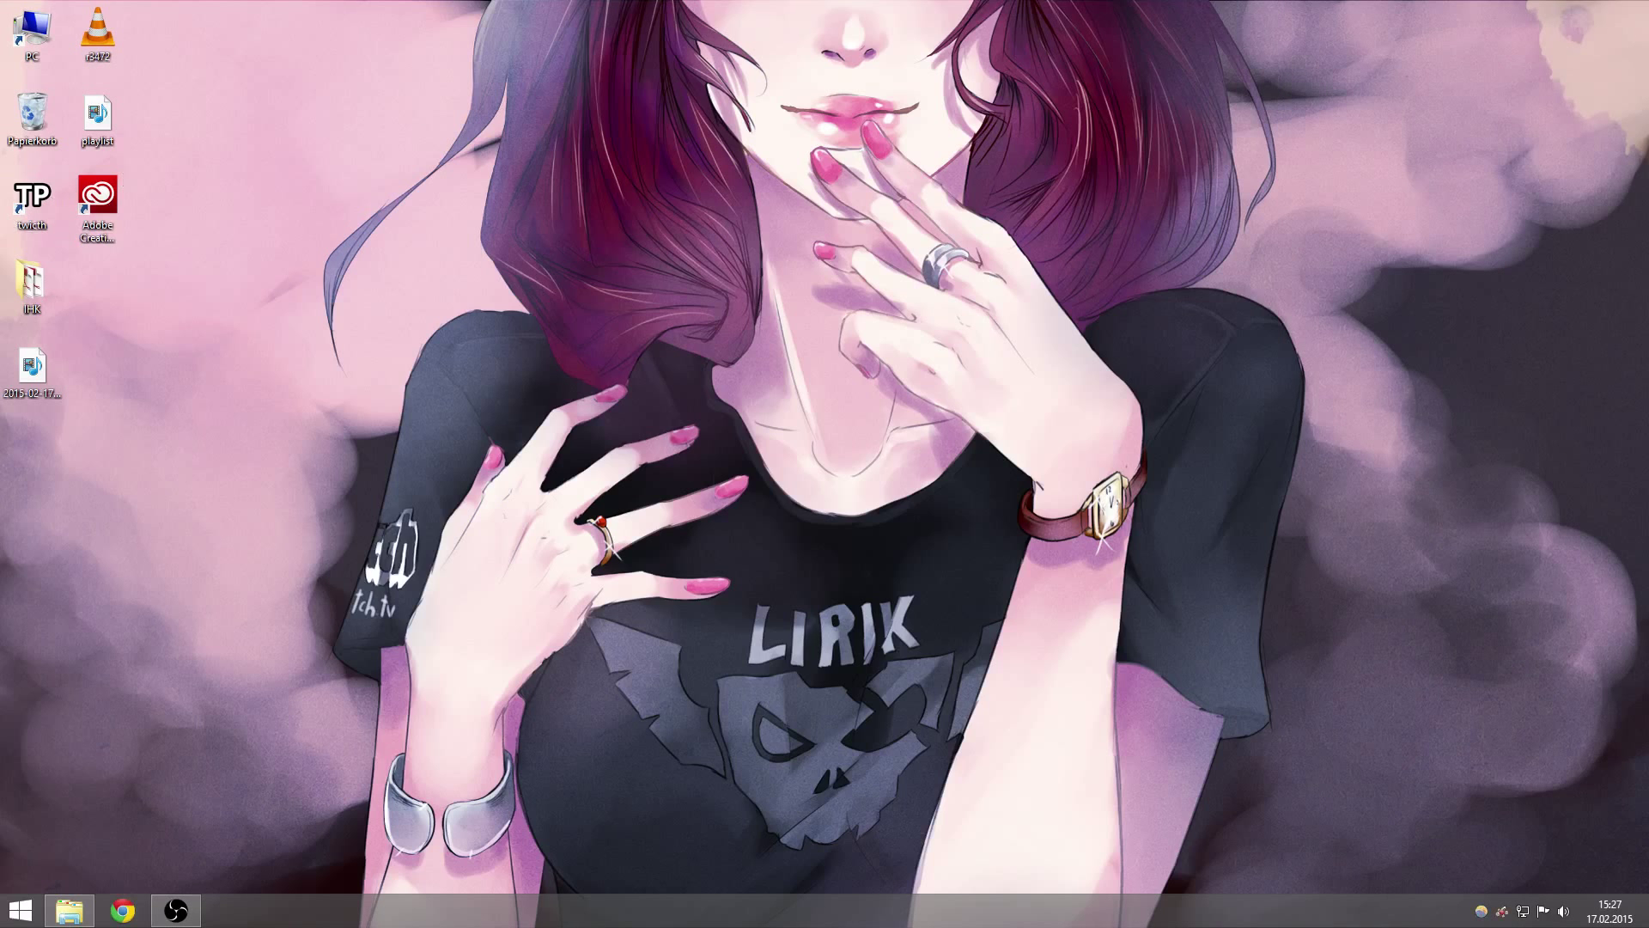